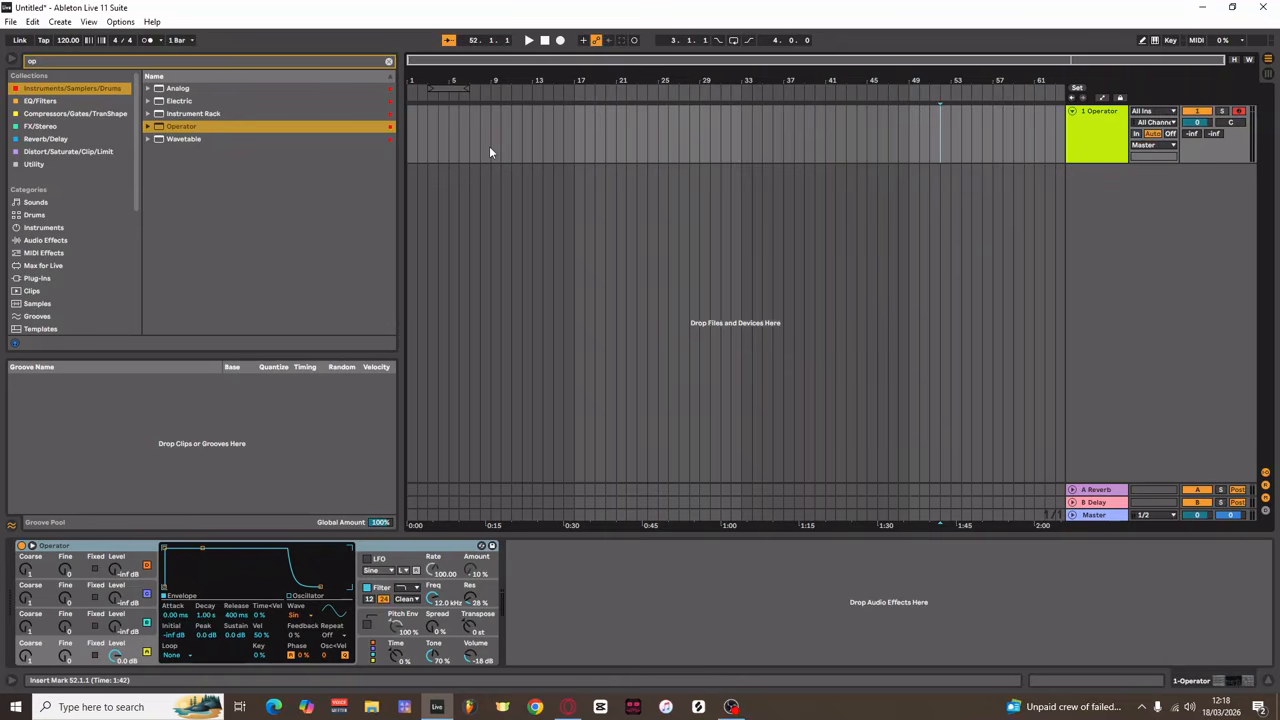
# Enable the computer MIDI keyboard, lower it to the octave starting at C2, and play a test note through Operator
pyautogui.click(60, 549)
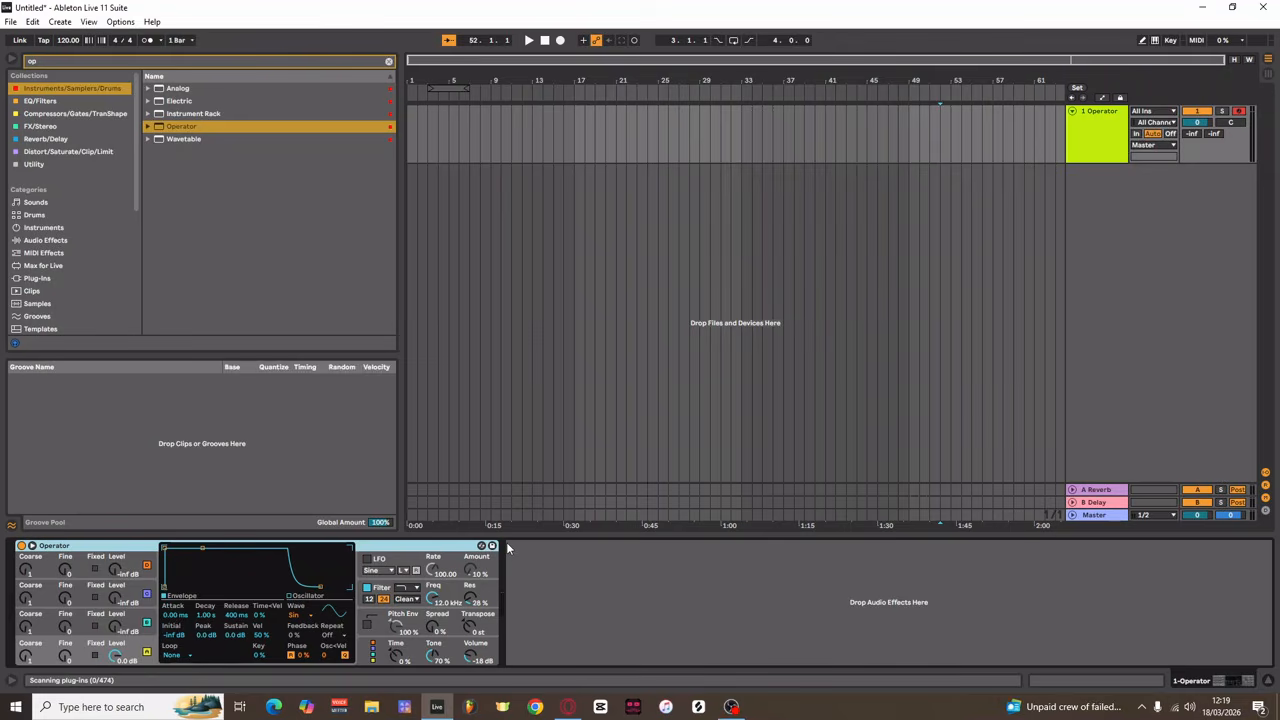
pyautogui.press('m')
pyautogui.press('a')
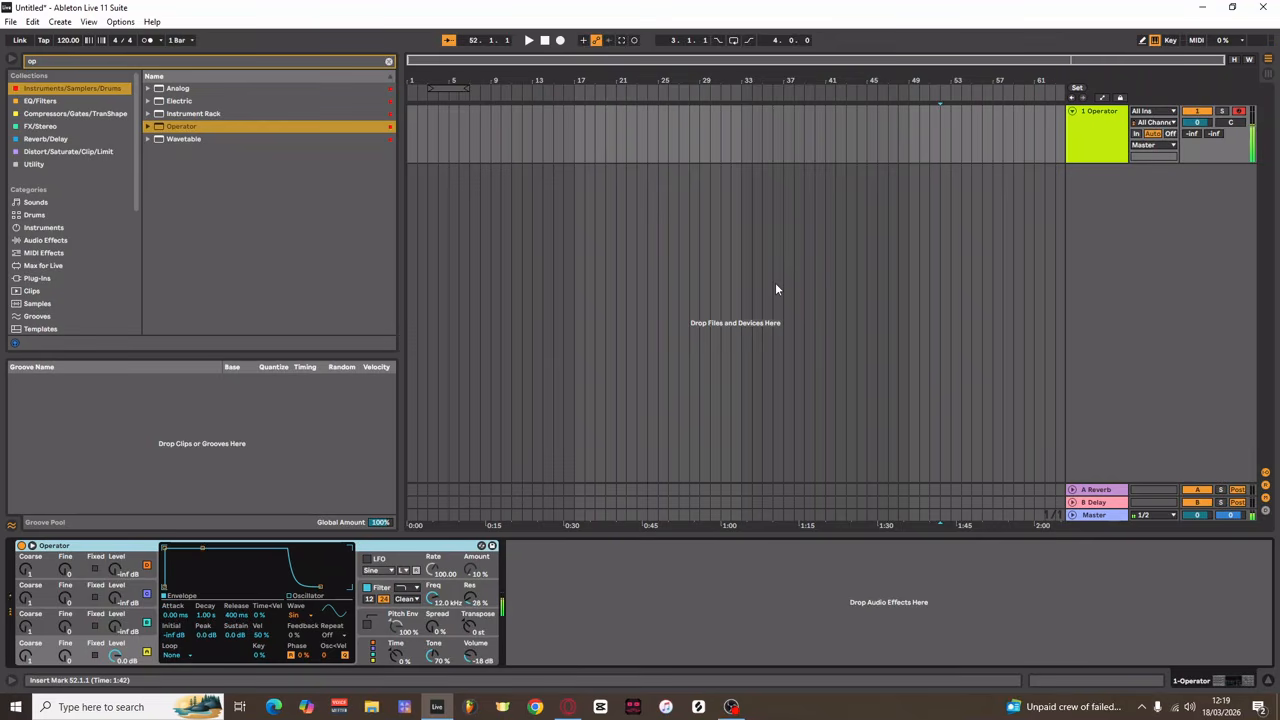
pyautogui.press('z')
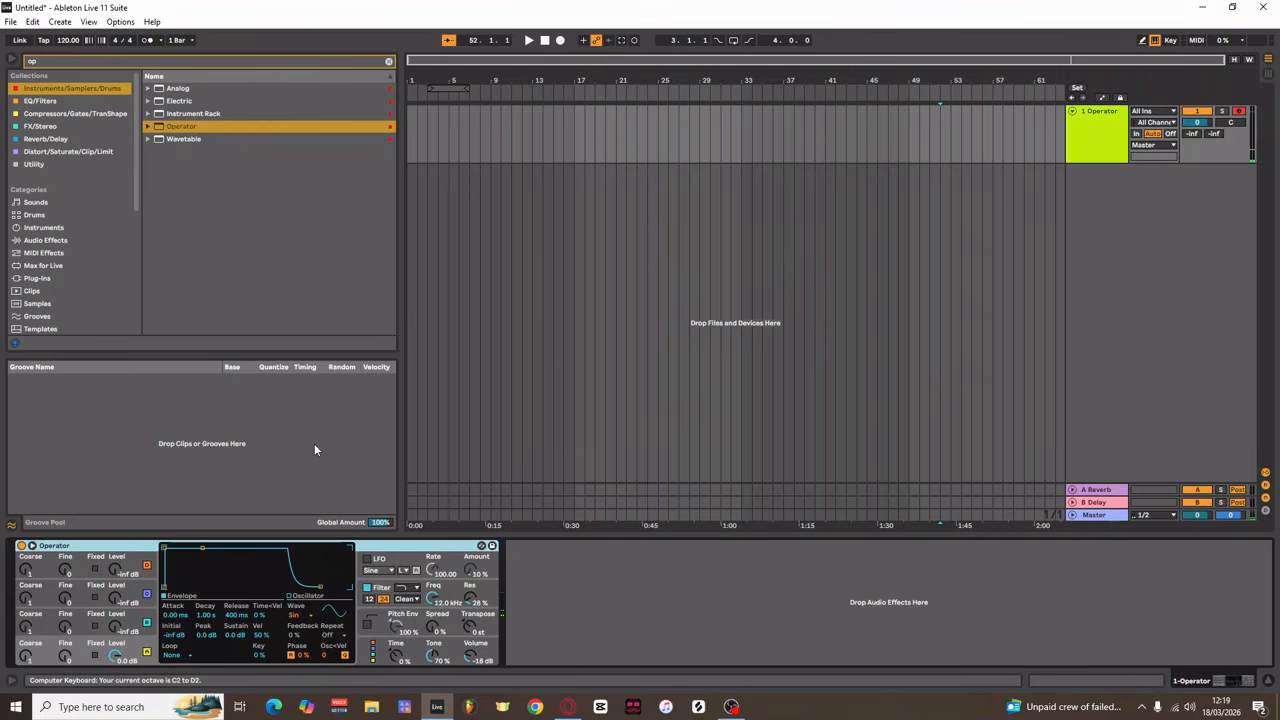
pyautogui.press('a')
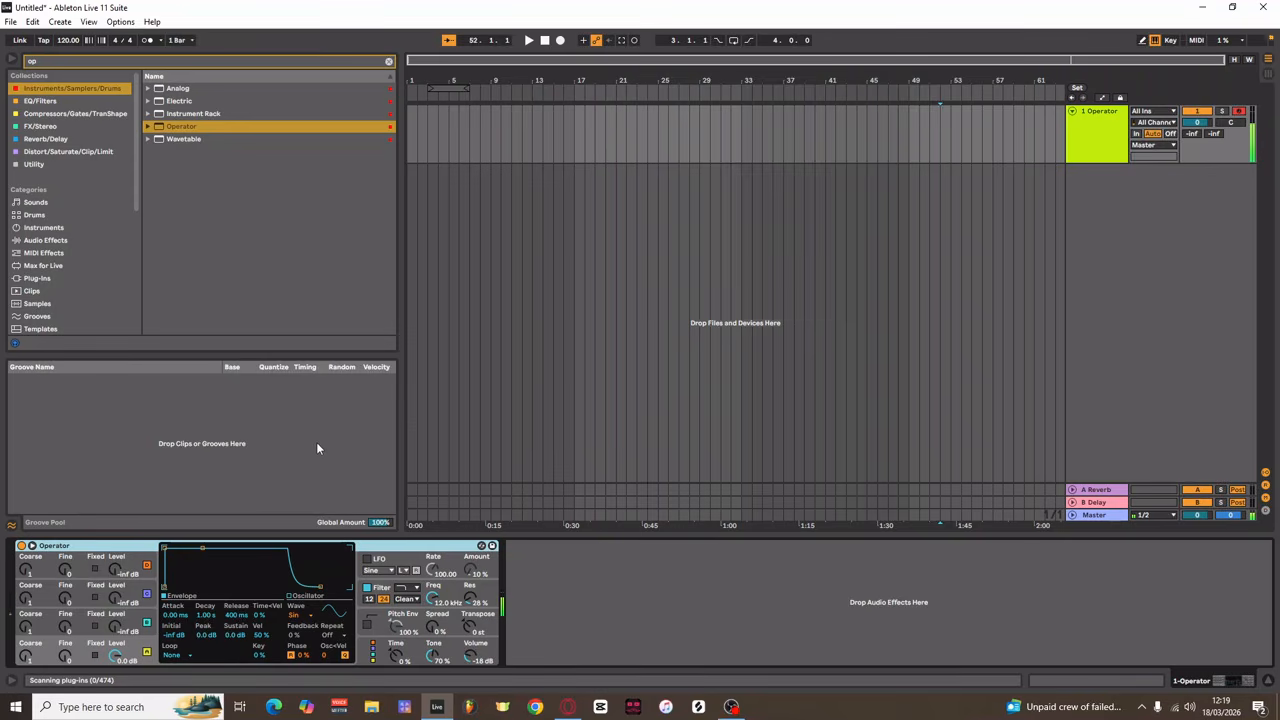
# Limit Operator to 1 voice in its global settings and play a note to hear the sound
pyautogui.click(388, 650)
pyautogui.click(174, 657)
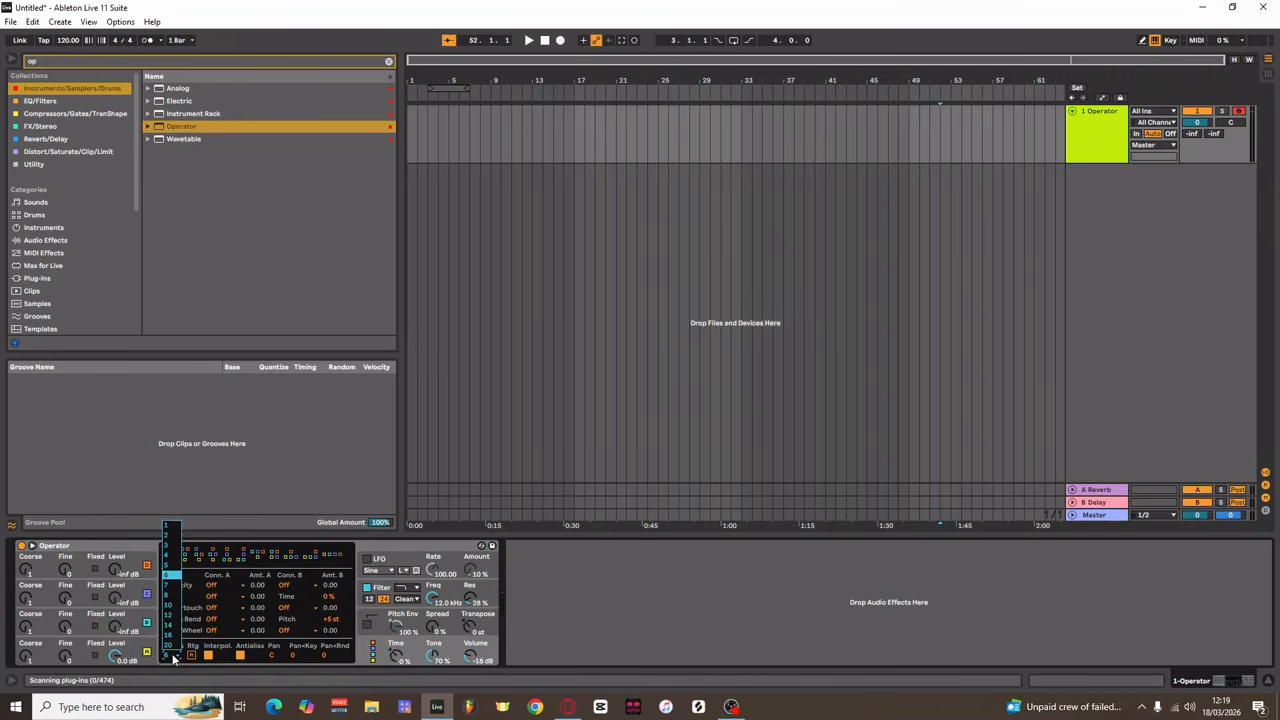
pyautogui.click(173, 524)
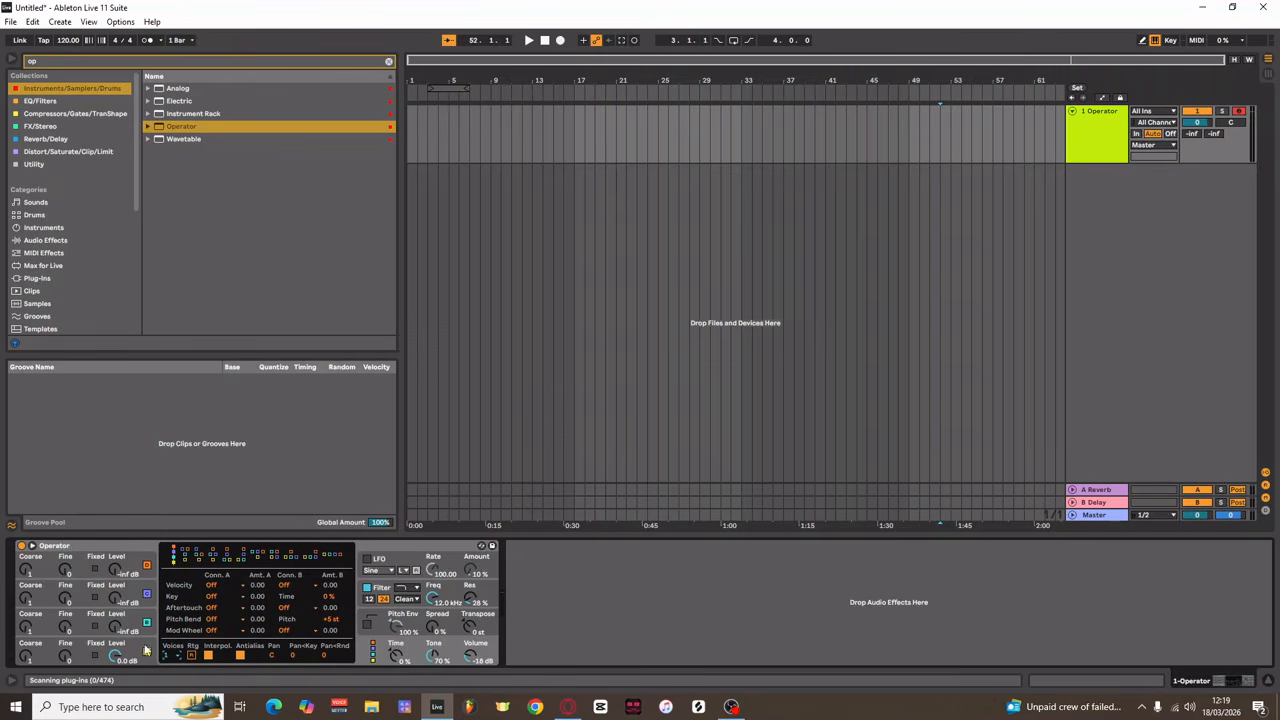
pyautogui.press('a')
# Set the release of oscillator A's envelope to 50 ms
pyautogui.click(96, 648)
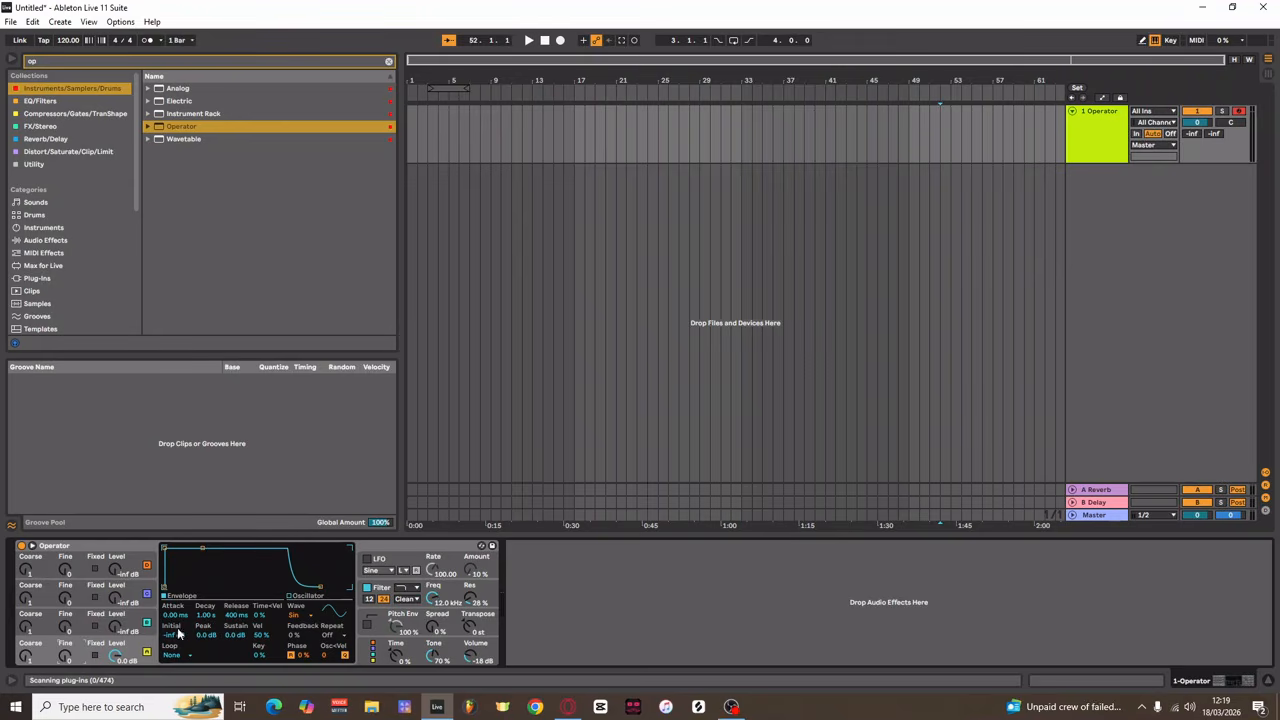
pyautogui.scroll(3, 237, 616)
pyautogui.scroll(-5, 244, 616)
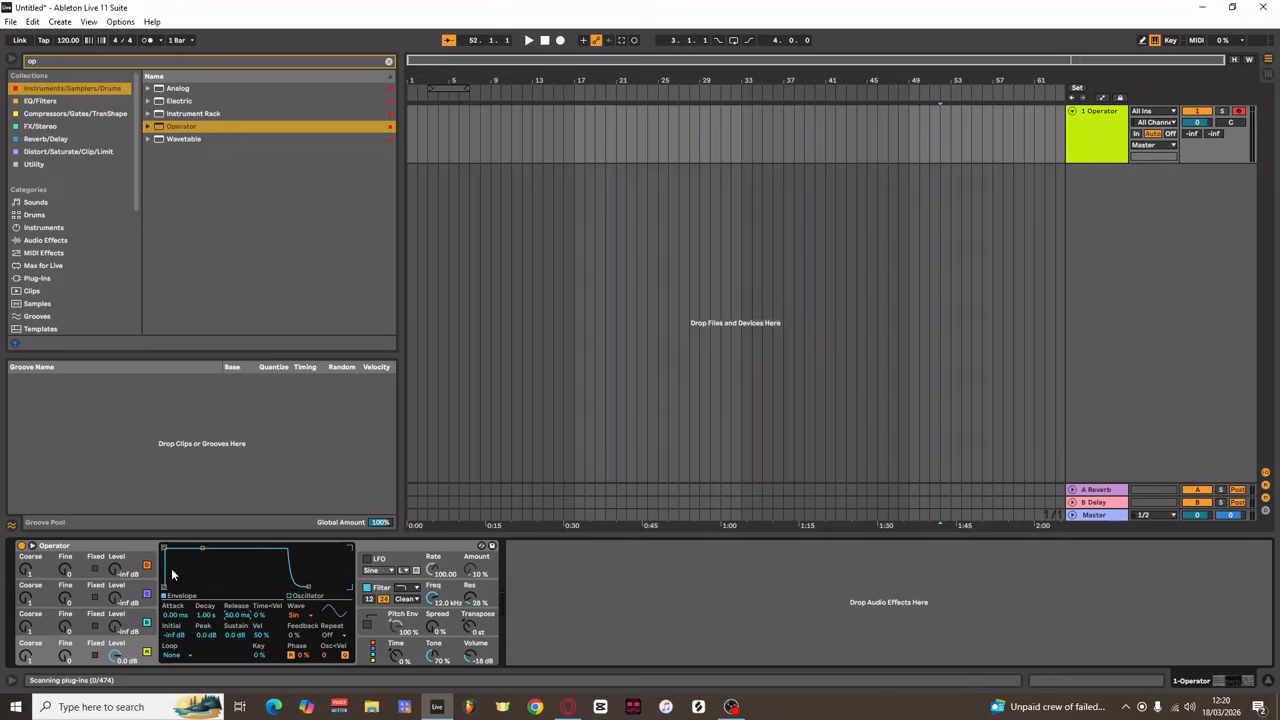
# Set oscillator B's envelope sustain to 0 dB, its coarse ratio to 2 and its level to -50 dB
pyautogui.click(85, 618)
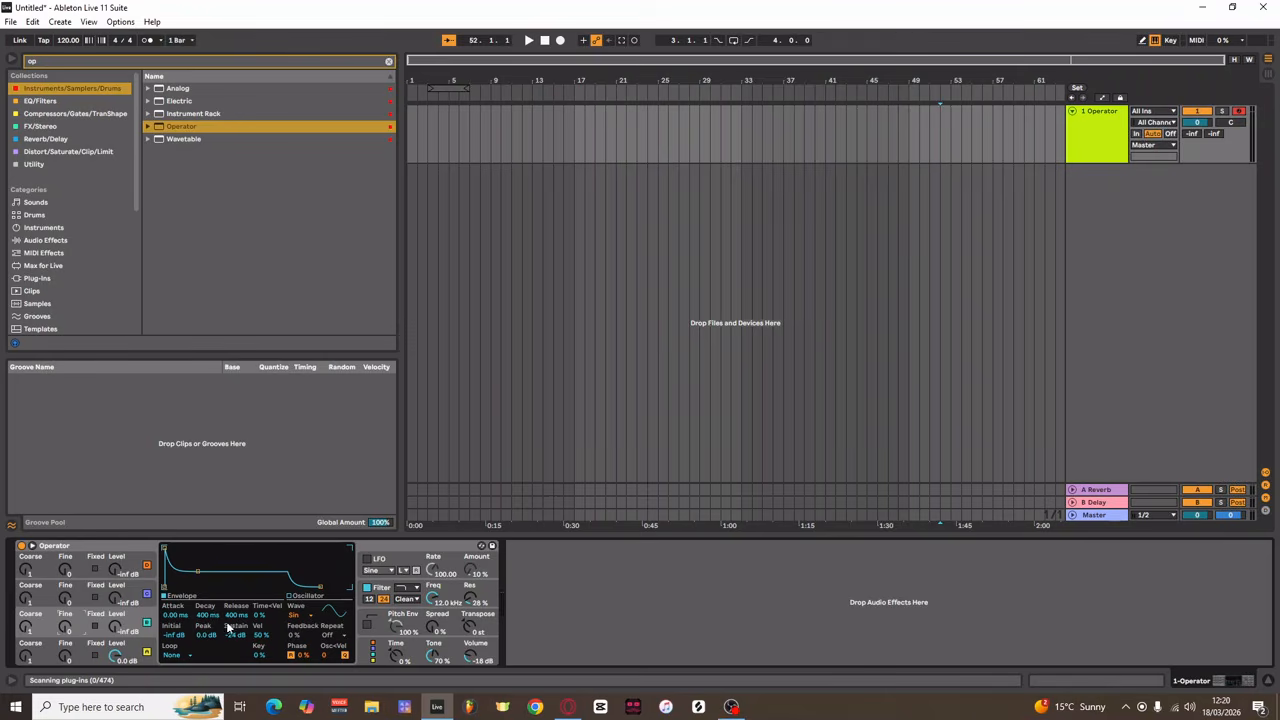
pyautogui.moveTo(236, 635); pyautogui.dragTo(236, 595)
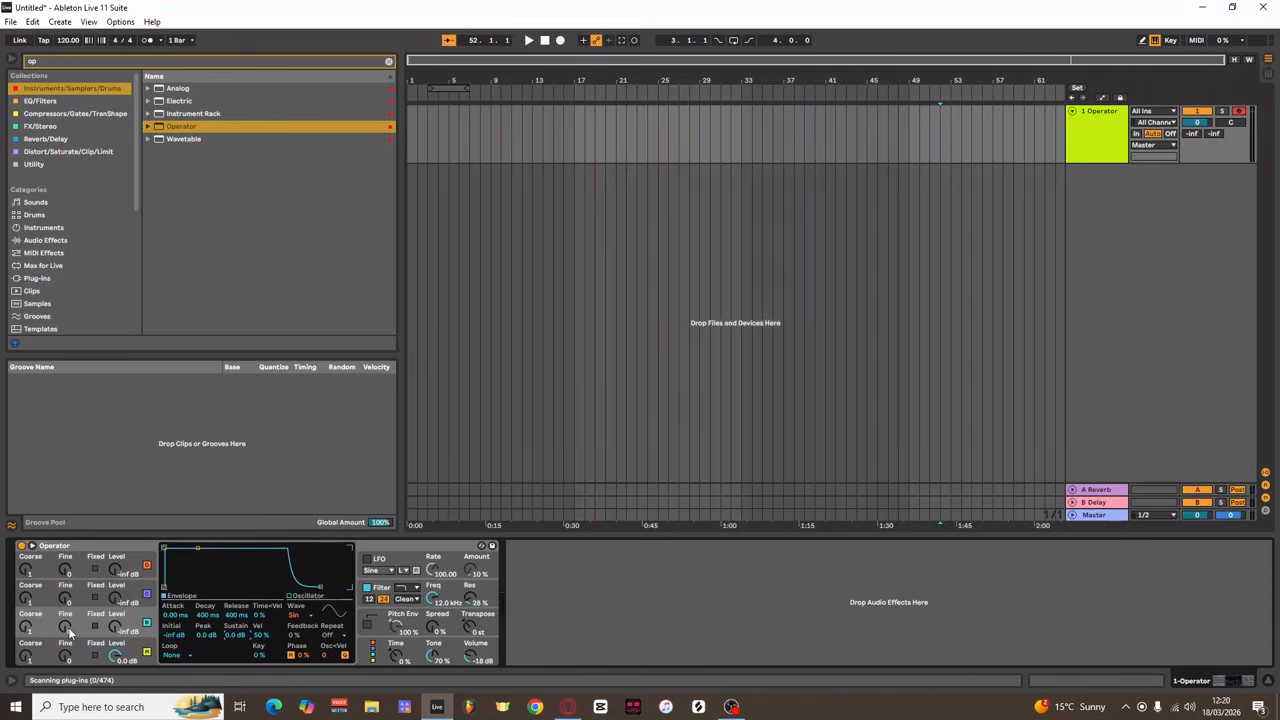
pyautogui.moveTo(42, 627); pyautogui.dragTo(42, 627)
# Find the SPAN analyzer in the Utility collection and add it after Operator on the track
pyautogui.click(65, 62)
pyautogui.write('span')
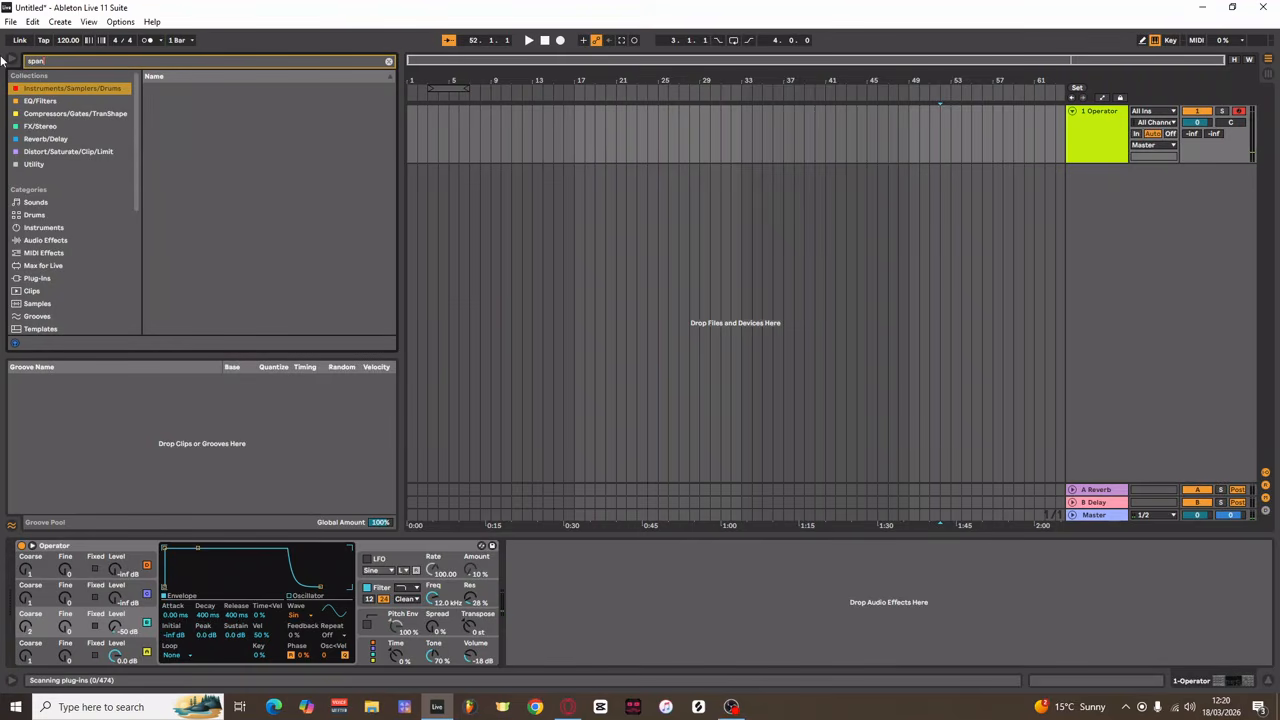
pyautogui.click(44, 151)
pyautogui.click(50, 163)
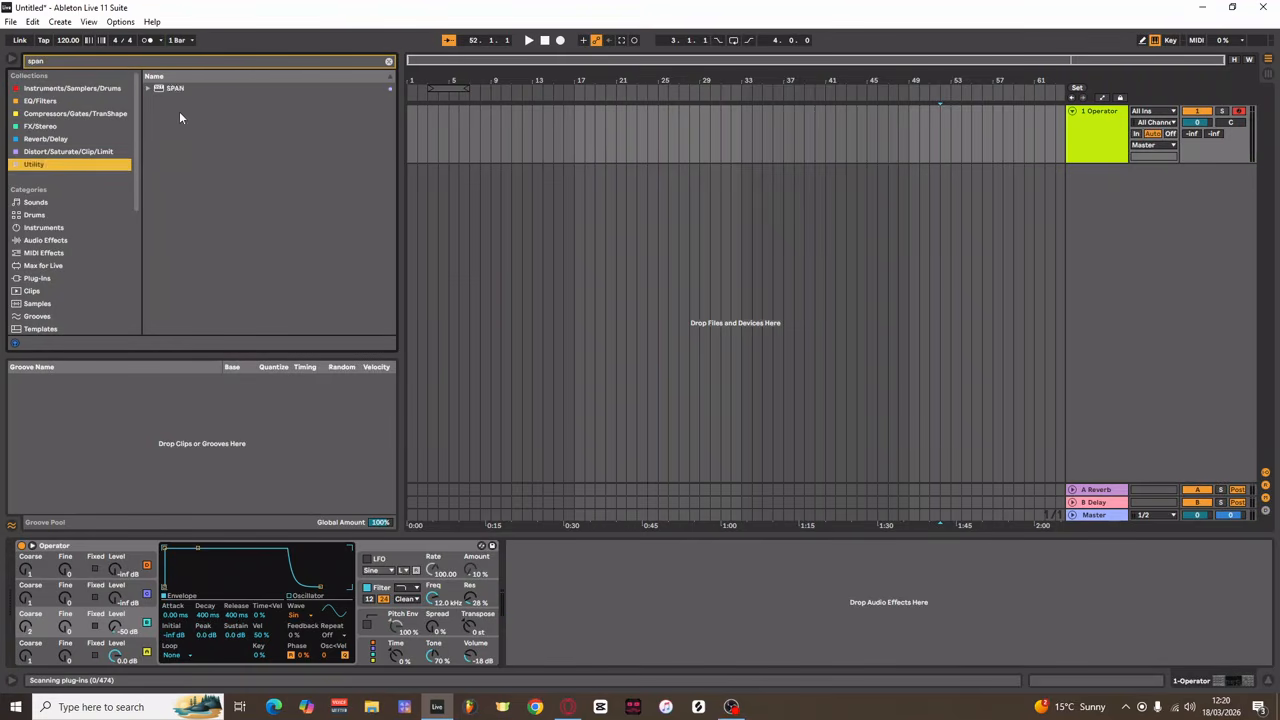
pyautogui.click(179, 111)
pyautogui.moveTo(384, 338); pyautogui.dragTo(591, 591)
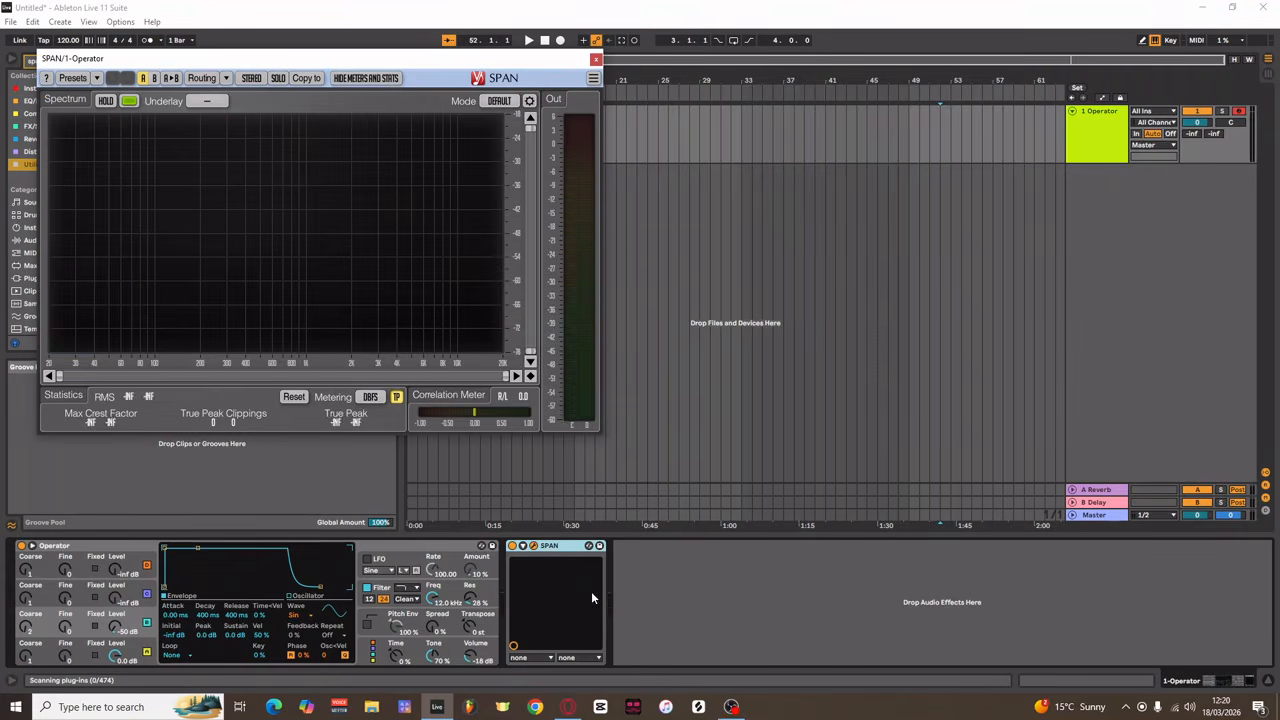
# Set oscillator B's coarse ratio to 4 and its level to -44 dB, playing notes to compare the harmonics in SPAN
pyautogui.moveTo(176, 293)
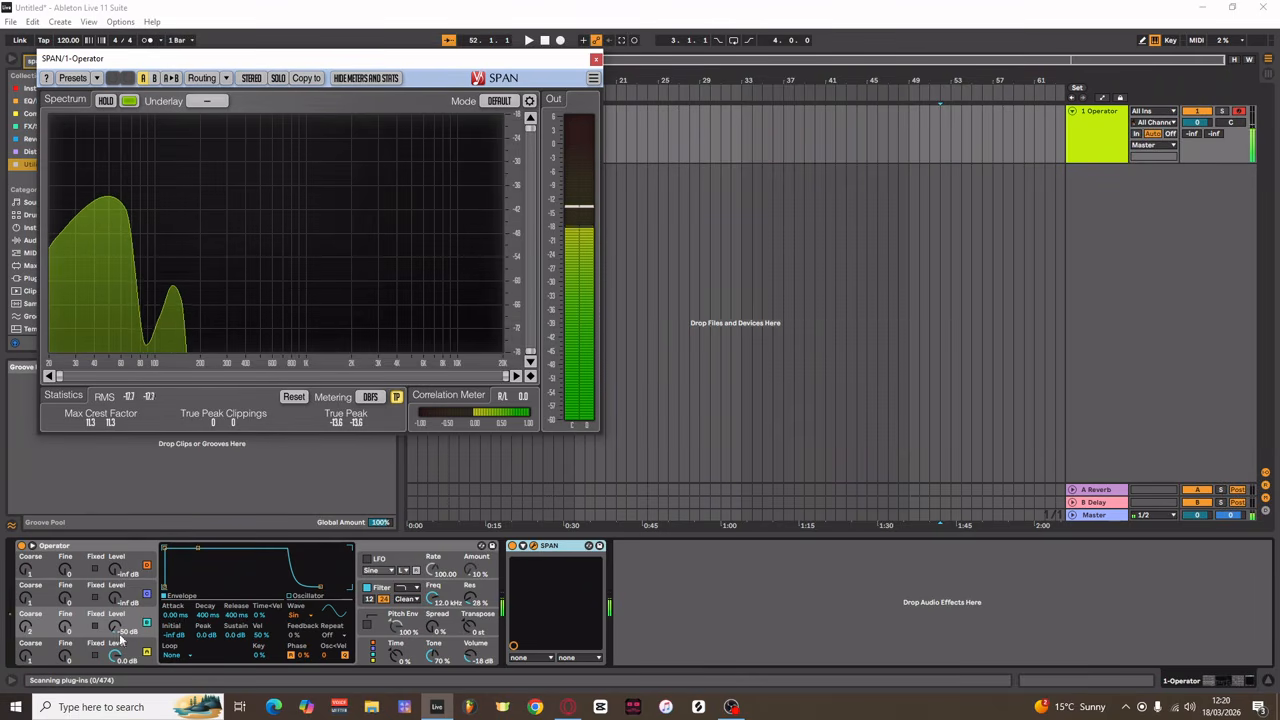
pyautogui.moveTo(115, 627); pyautogui.dragTo(115, 615)
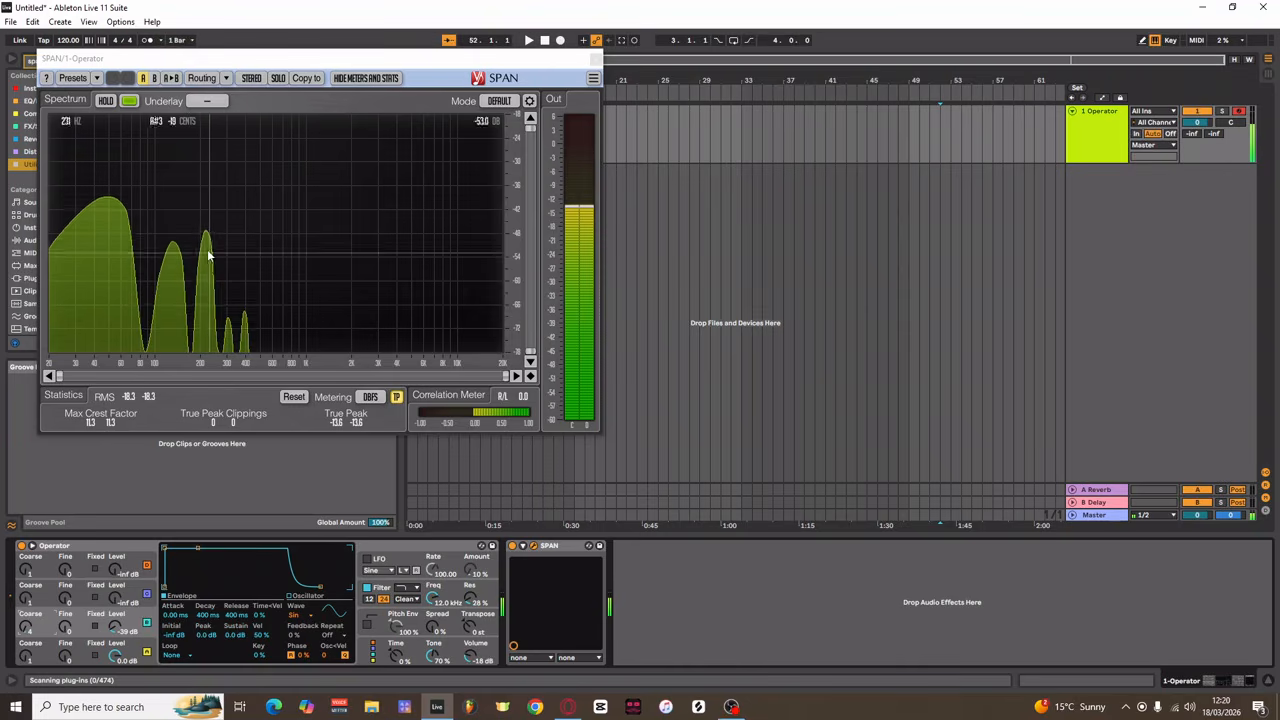
pyautogui.moveTo(115, 626); pyautogui.dragTo(115, 632)
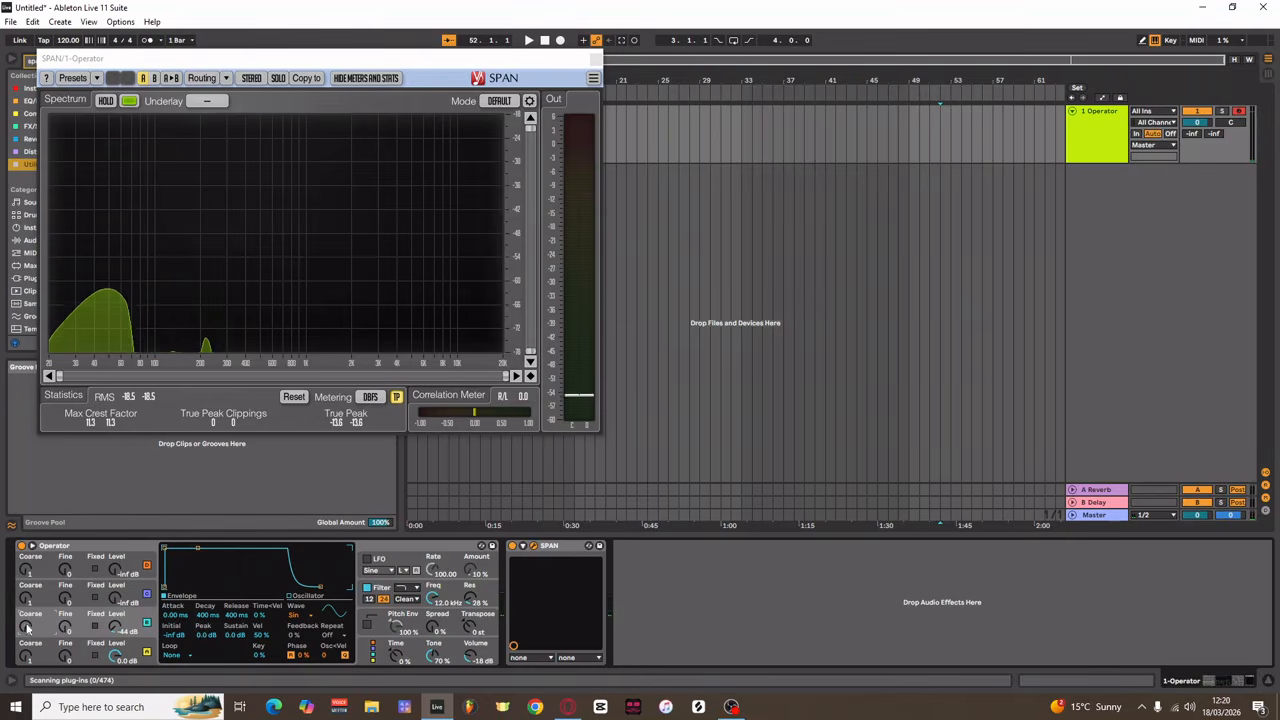
pyautogui.press('a')
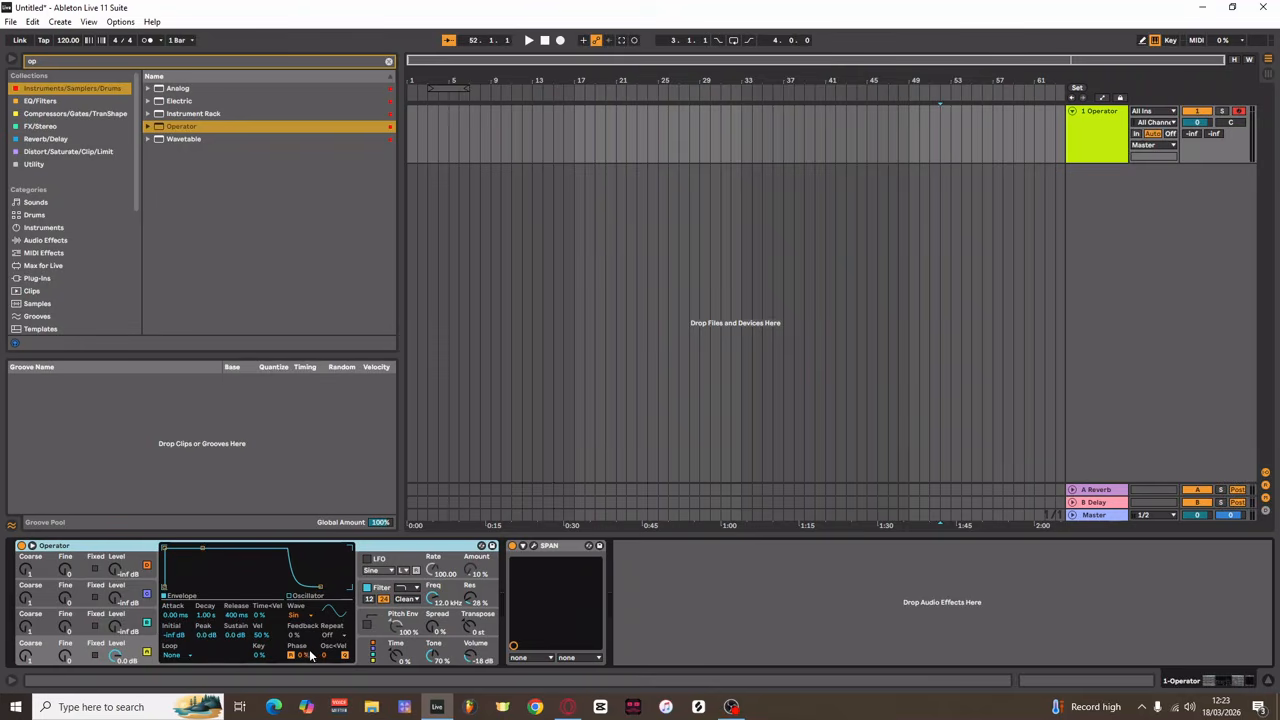
# Limit Operator to 1 voice and choose the algorithm with all four oscillators in parallel
pyautogui.click(374, 651)
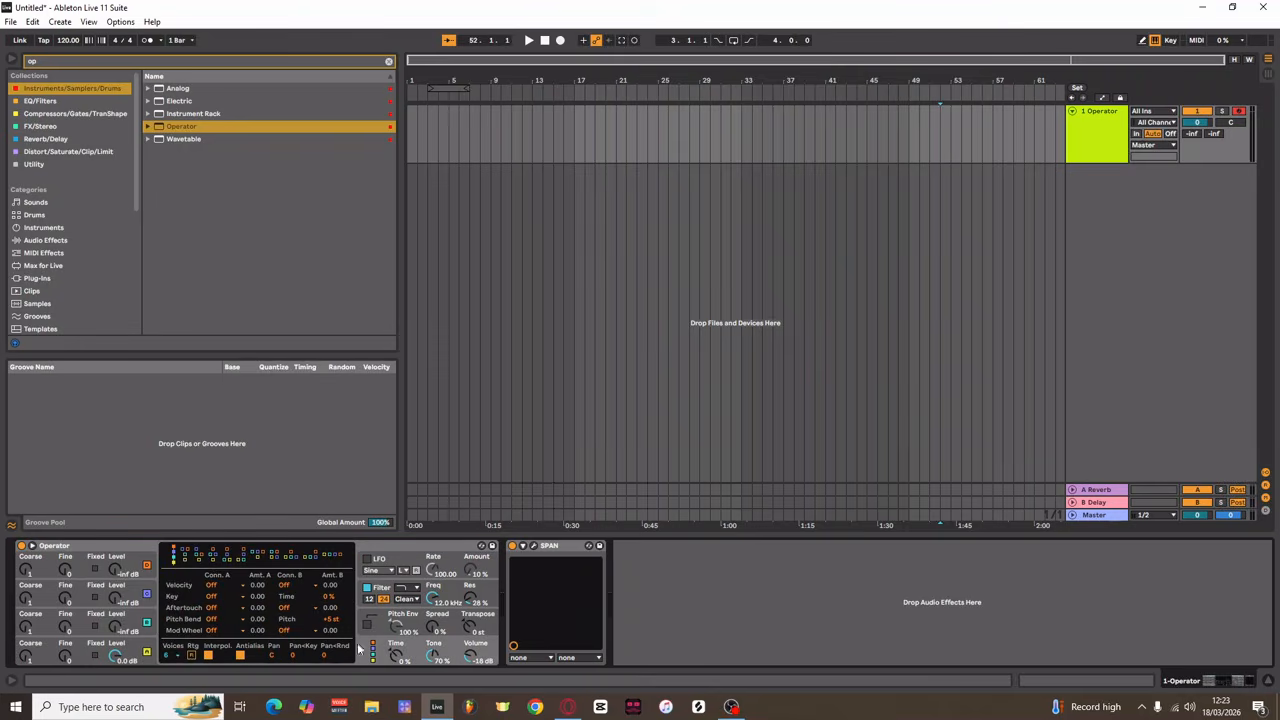
pyautogui.click(172, 656)
pyautogui.click(170, 525)
# Set oscillator B's level and envelope sustain to 0 dB, and its fine tuning to 88
pyautogui.click(130, 624)
pyautogui.click(138, 650)
pyautogui.click(138, 632)
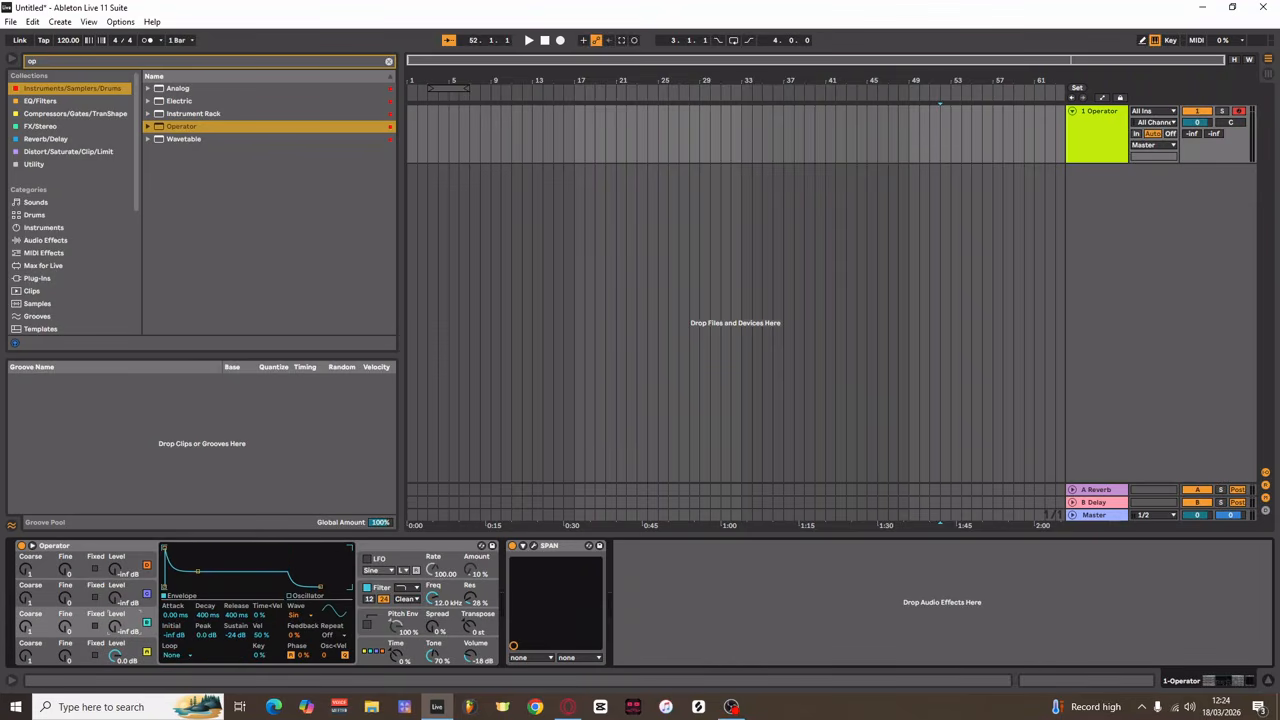
pyautogui.click(140, 655)
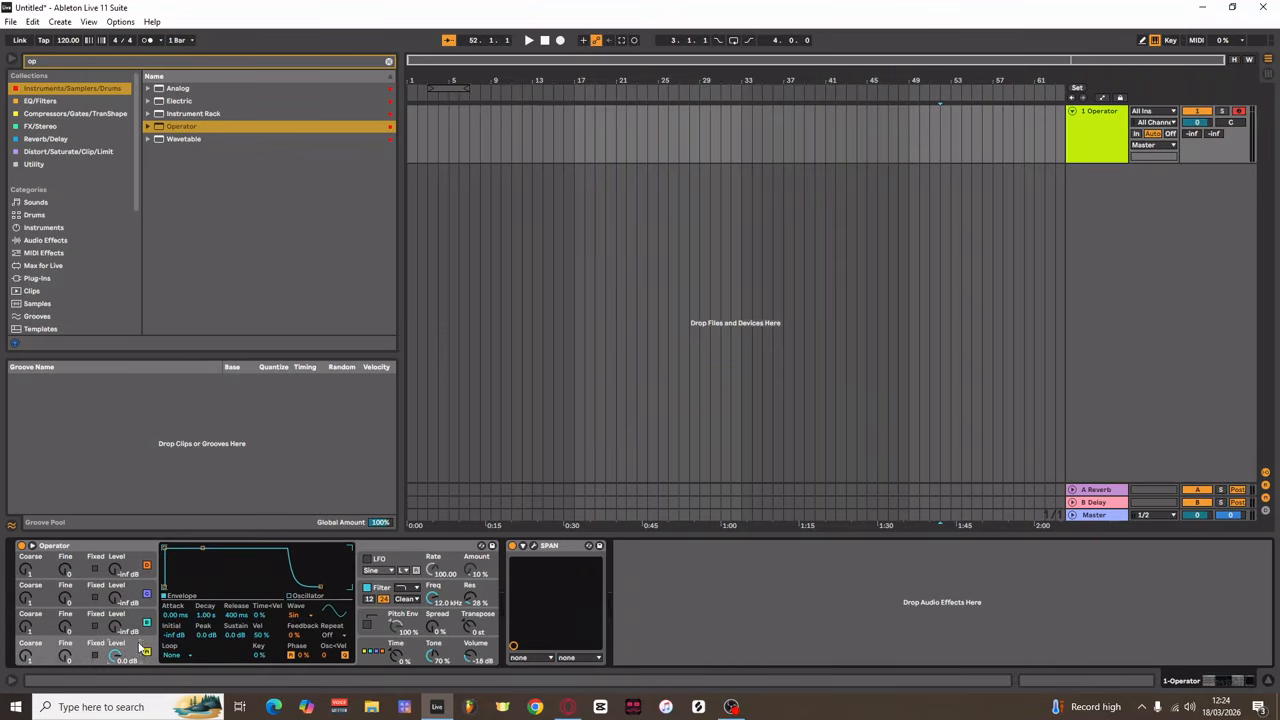
pyautogui.click(137, 628)
pyautogui.moveTo(137, 628); pyautogui.dragTo(137, 592)
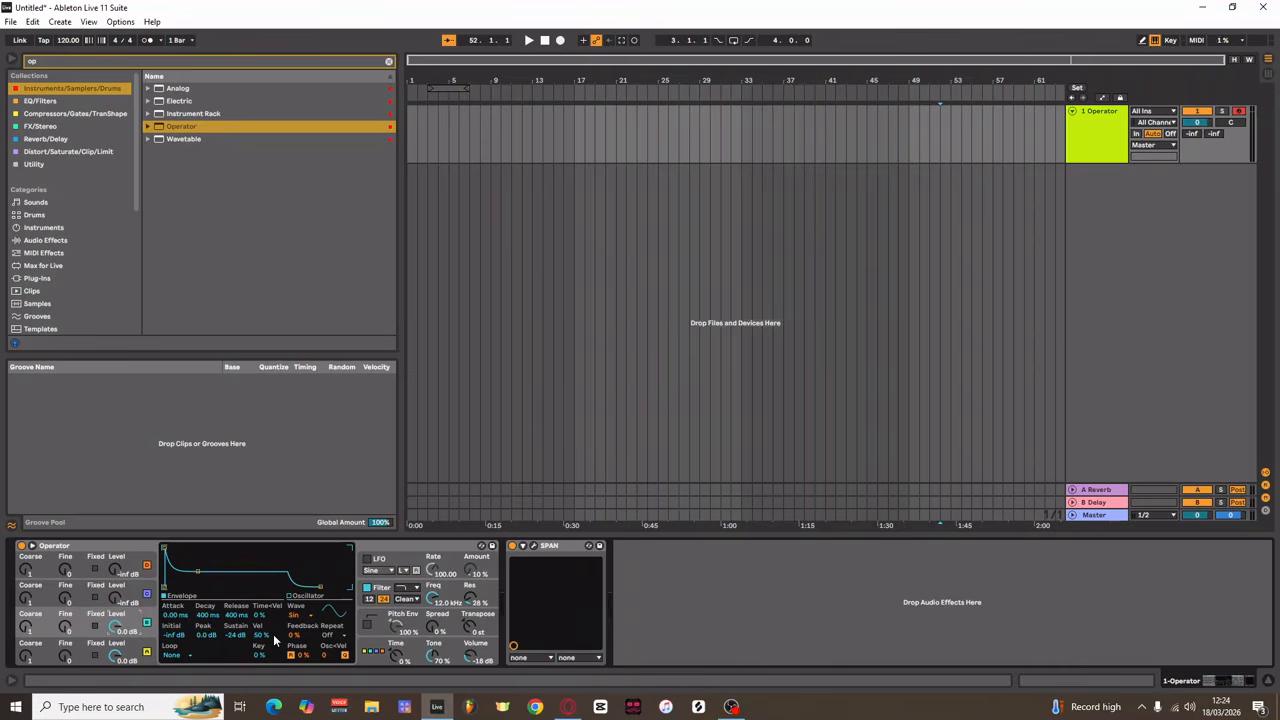
pyautogui.moveTo(235, 636); pyautogui.dragTo(235, 600)
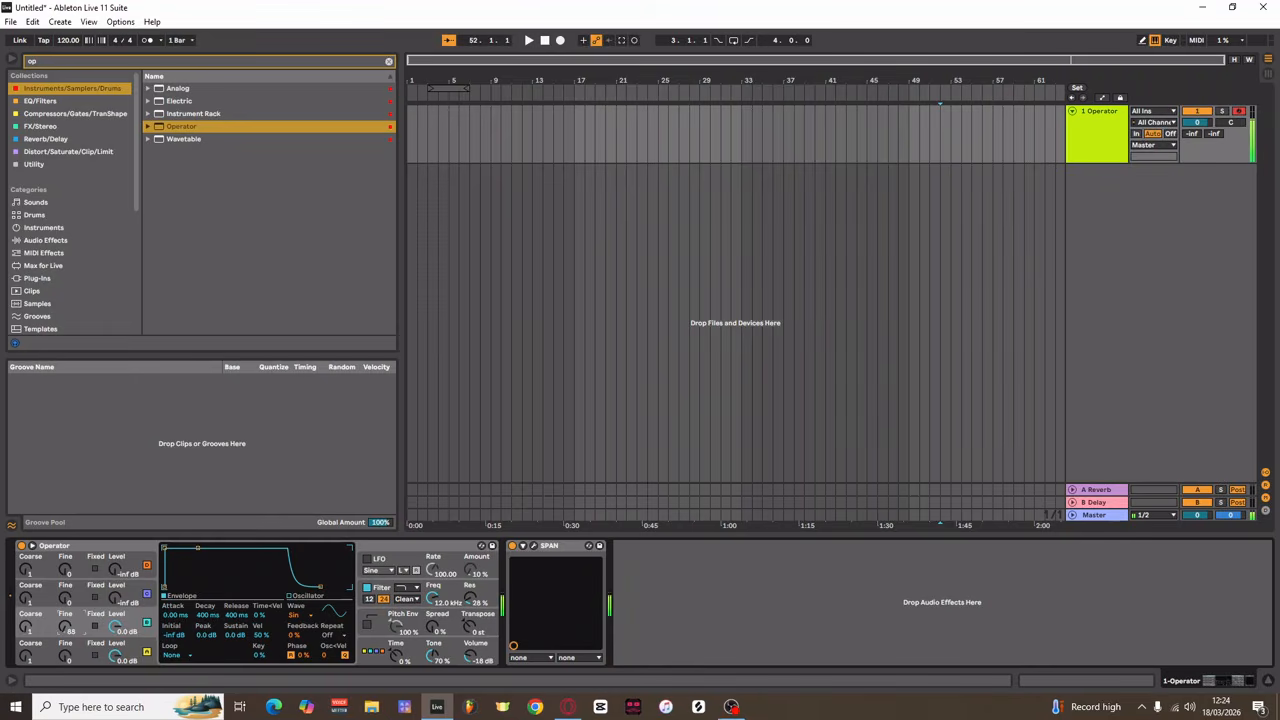
# Enable Operator's pitch envelope and set its decay to 1.49 s
pyautogui.press('z')
pyautogui.click(368, 626)
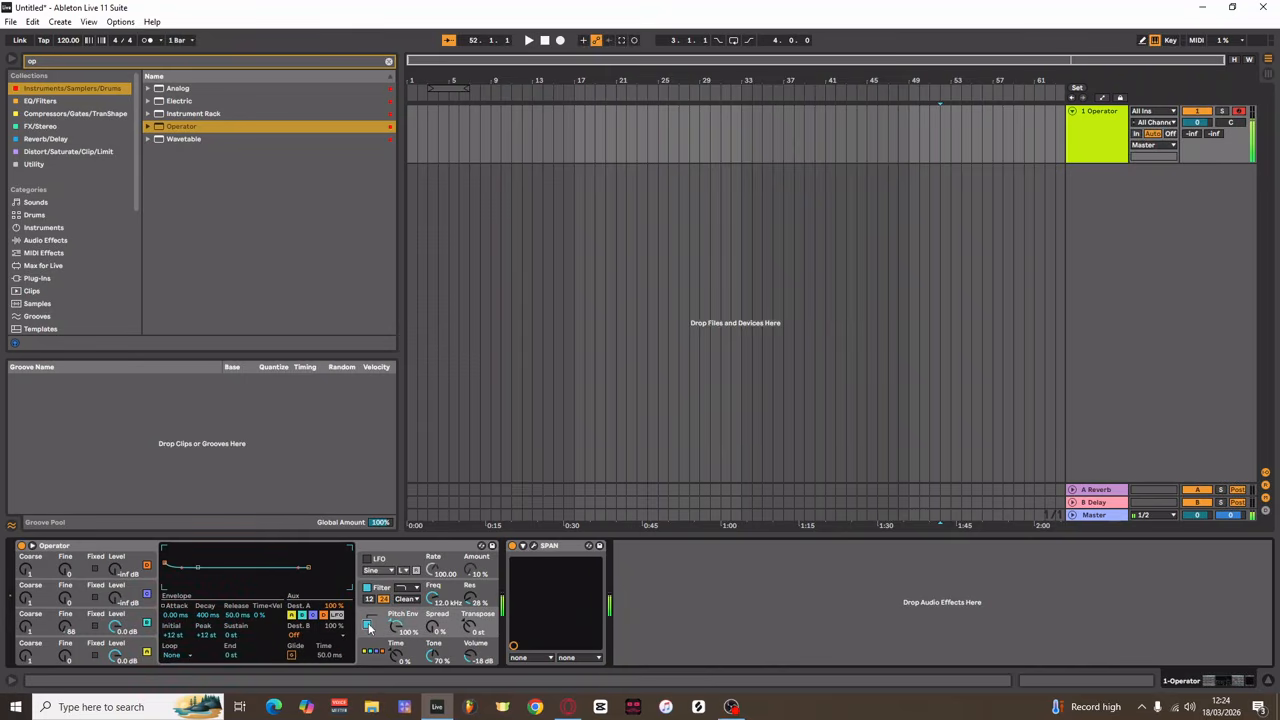
pyautogui.moveTo(205, 618); pyautogui.dragTo(205, 602)
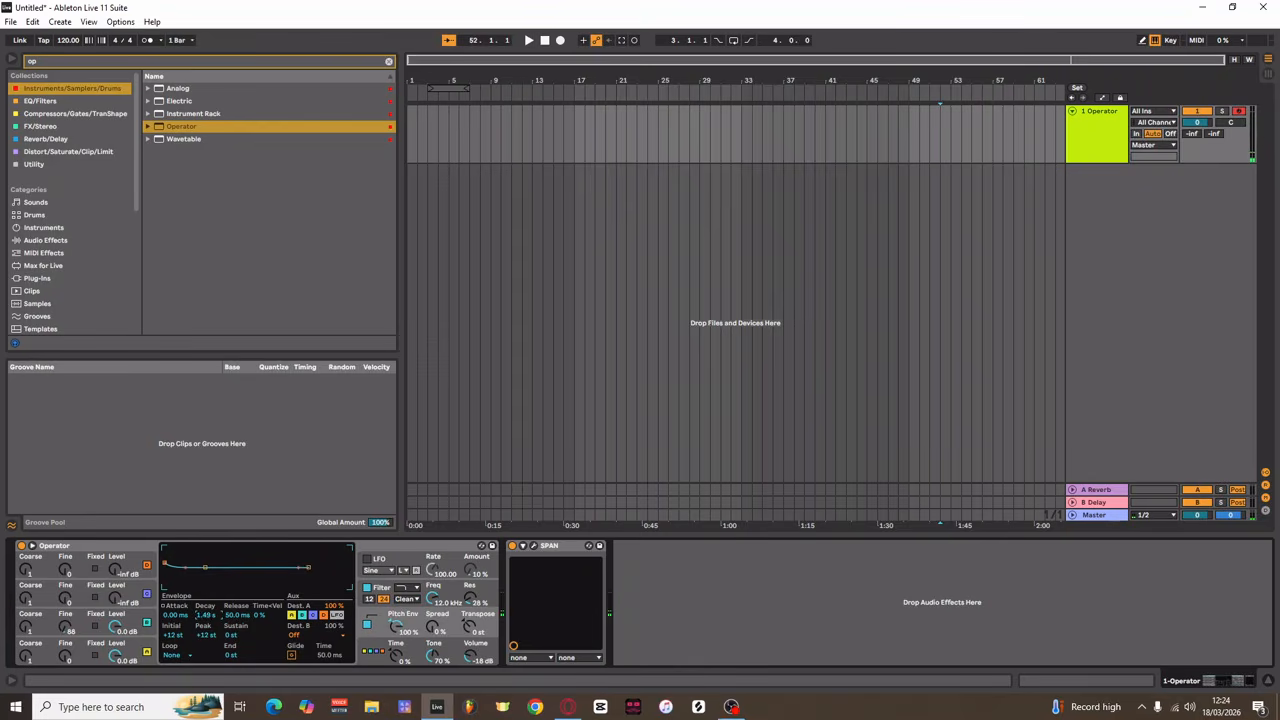
# Adjust the pitch envelope's decay slope and lower its peak, with a decay time of 1.93 s
pyautogui.click(165, 606)
pyautogui.moveTo(206, 614); pyautogui.dragTo(206, 660)
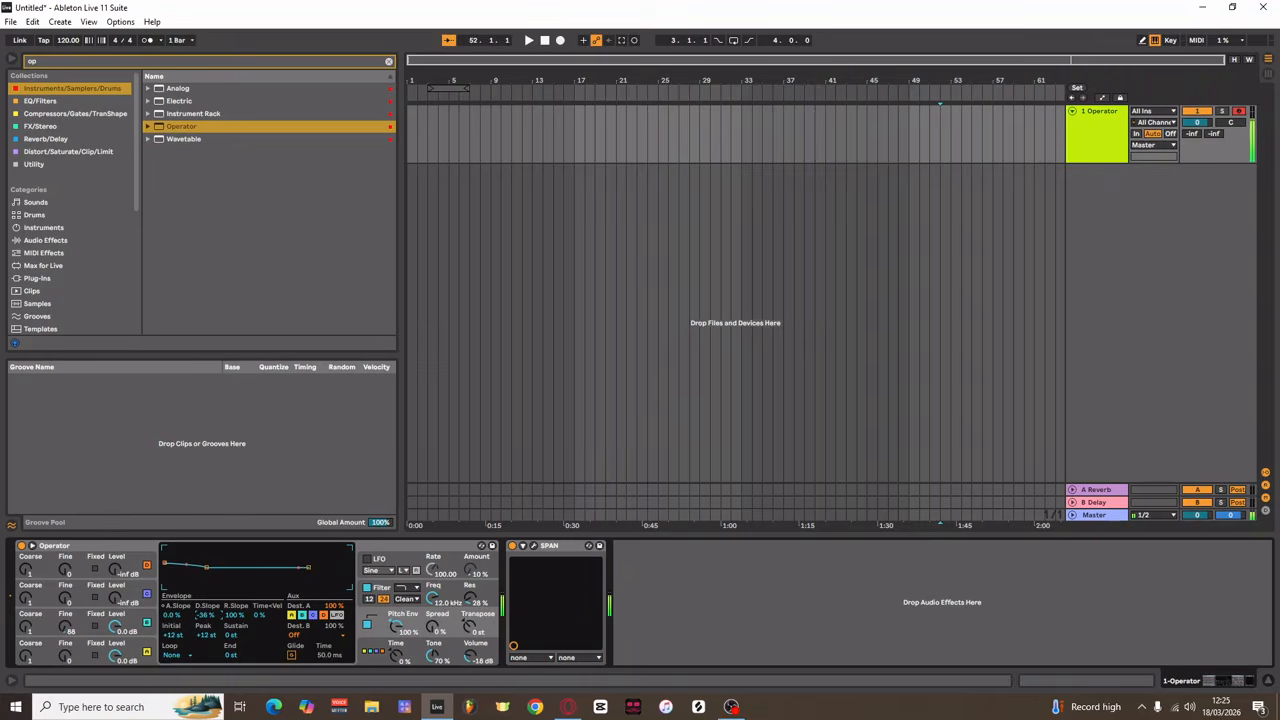
pyautogui.moveTo(206, 614); pyautogui.dragTo(206, 570)
pyautogui.moveTo(206, 614); pyautogui.dragTo(206, 640)
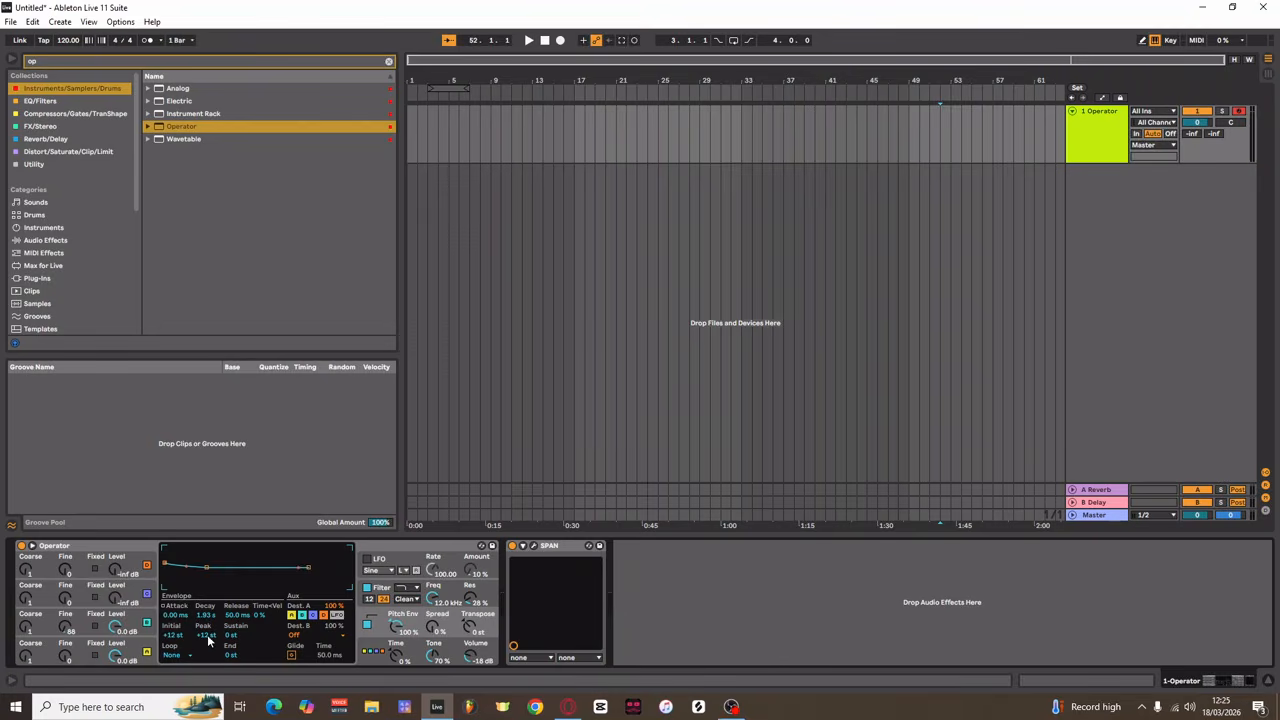
pyautogui.moveTo(205, 636); pyautogui.dragTo(205, 652)
# Try the OSR, MS2 and SMP filter circuits in Operator and settle on PRD
pyautogui.click(432, 598)
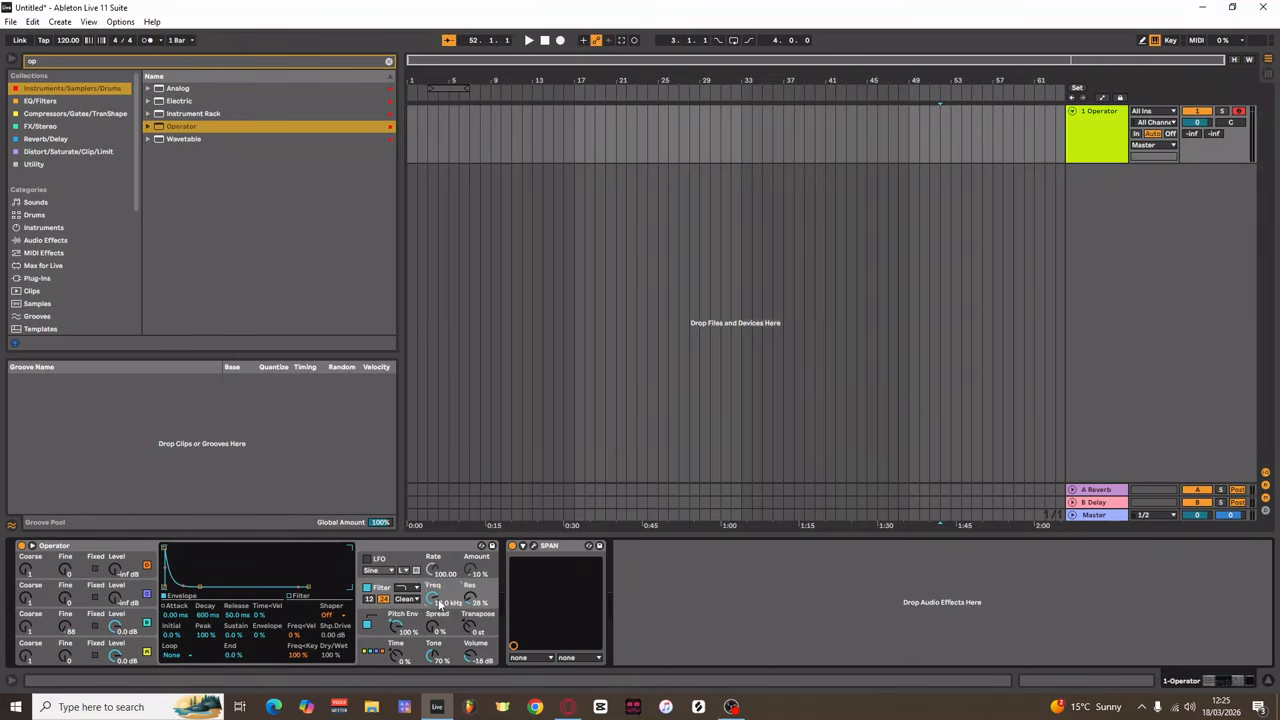
pyautogui.click(406, 599)
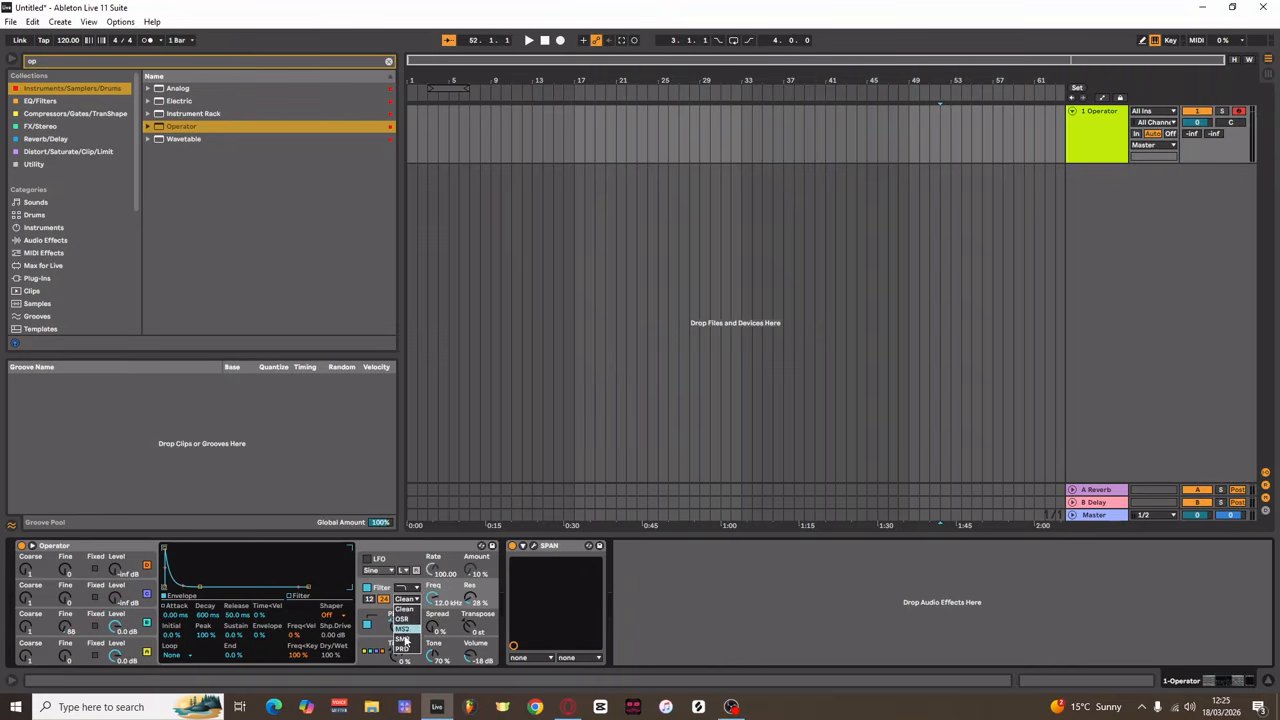
pyautogui.click(402, 619)
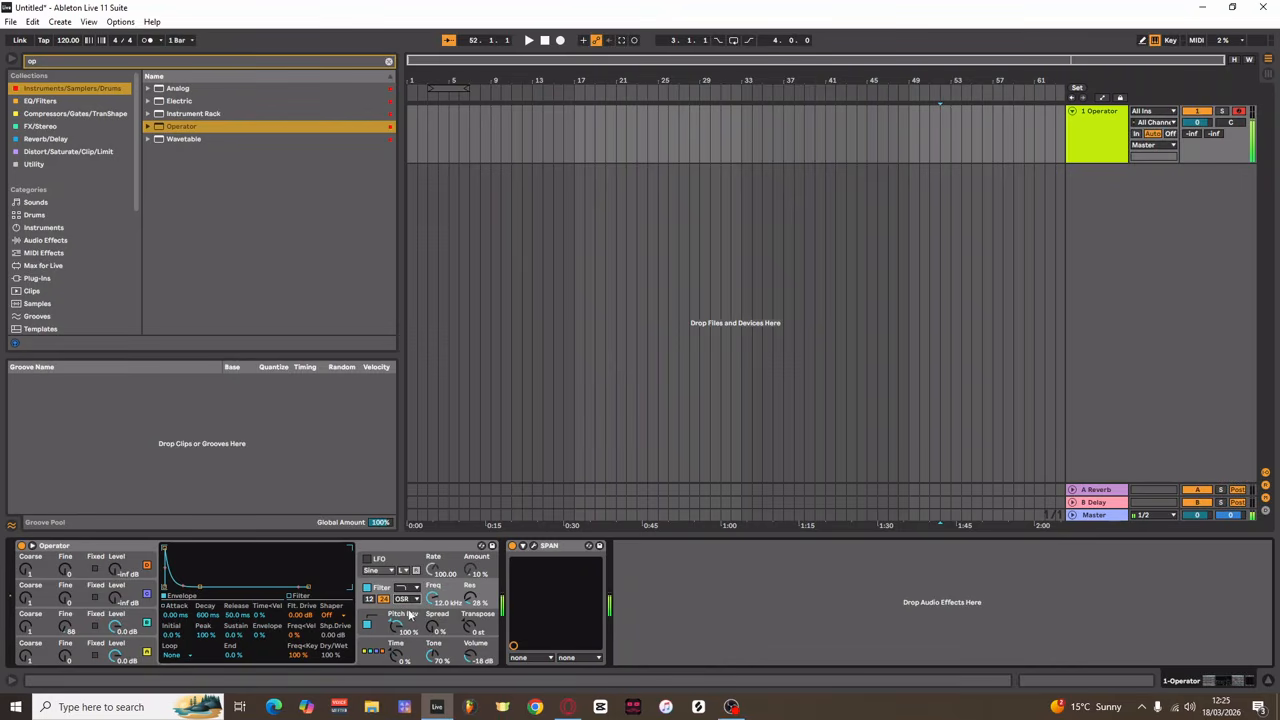
pyautogui.click(405, 599)
pyautogui.click(403, 630)
pyautogui.click(405, 599)
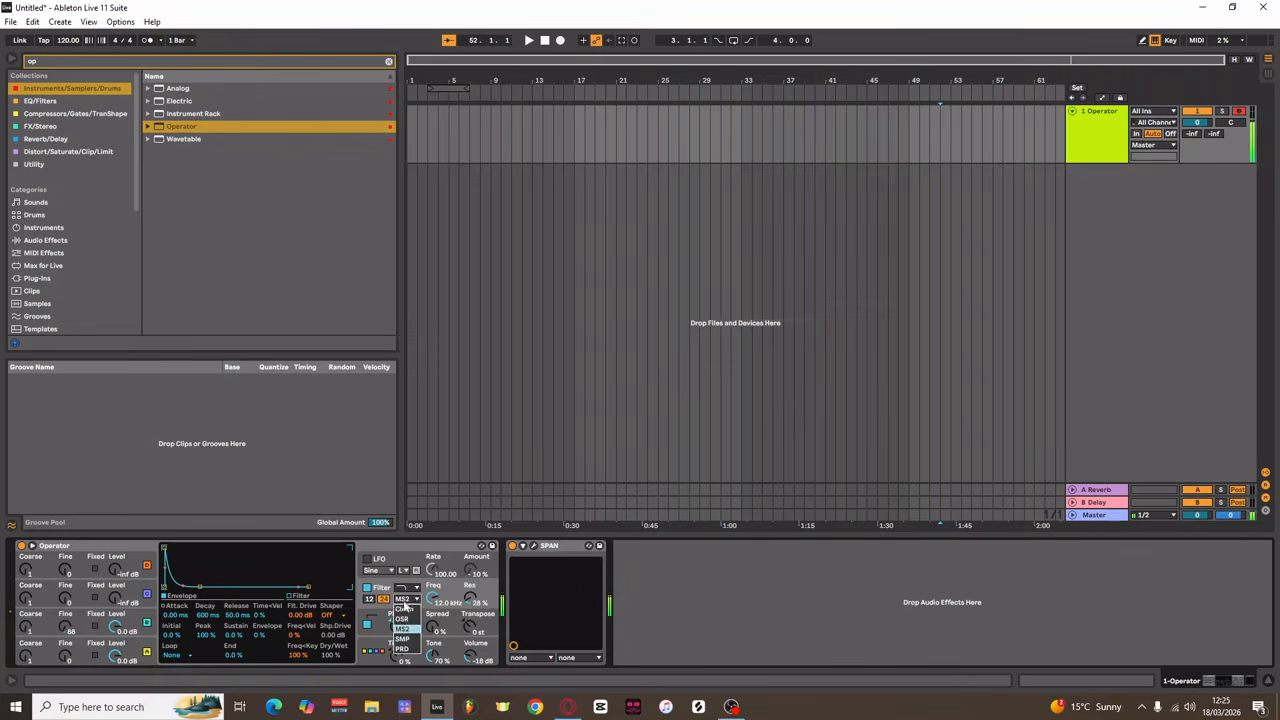
pyautogui.click(403, 641)
pyautogui.click(405, 599)
pyautogui.click(403, 652)
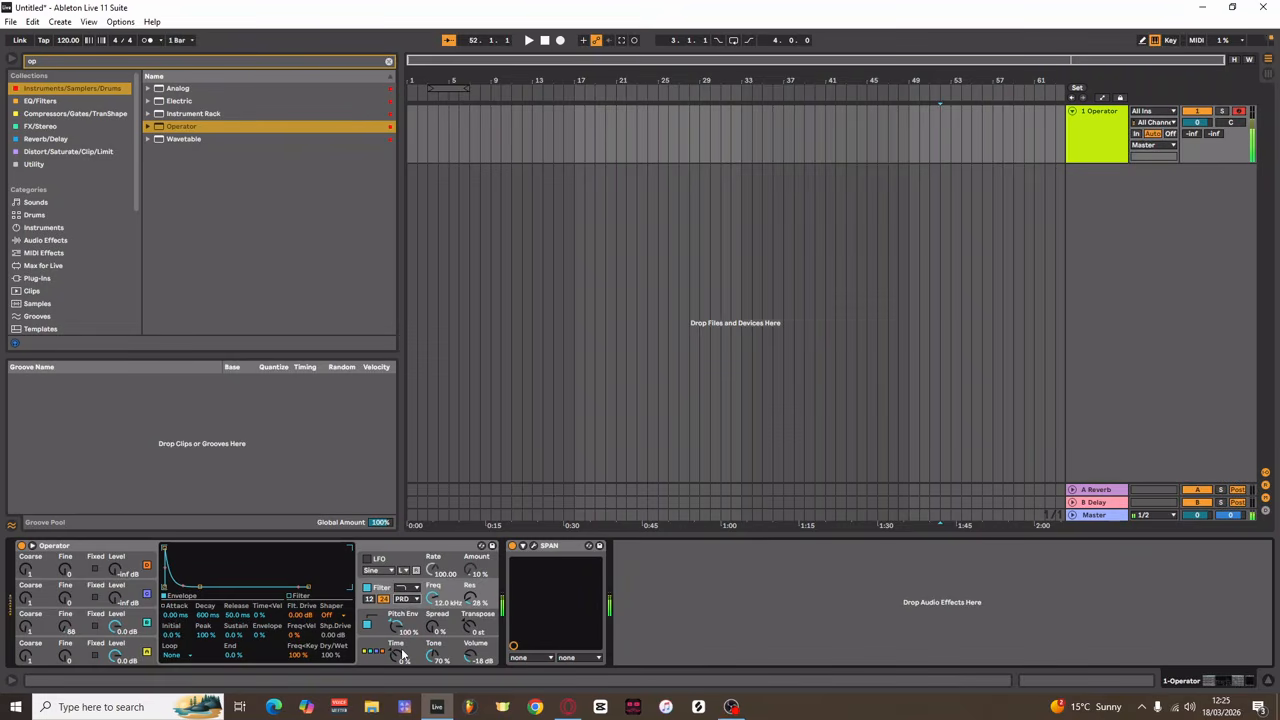
# Set the filter drive to 4.88 dB and the filter shaper to Soft, lowering the computer keyboard by one octave
pyautogui.click(299, 614)
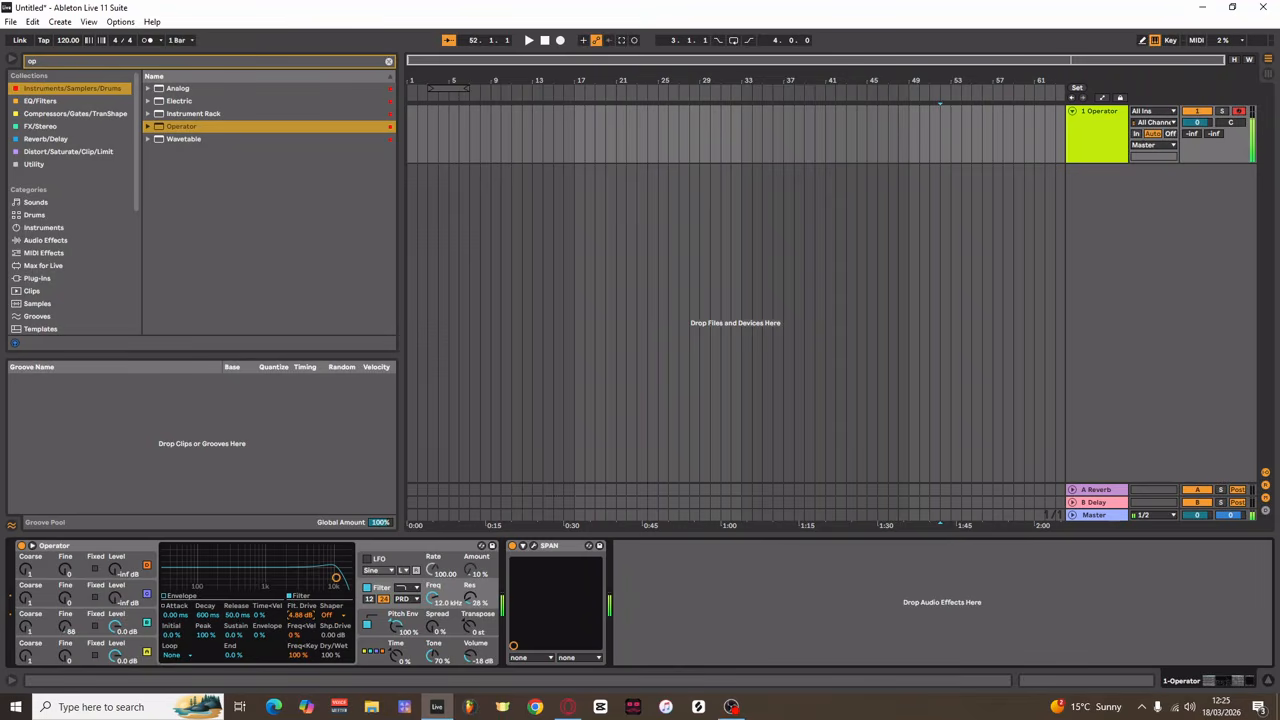
pyautogui.press('z')
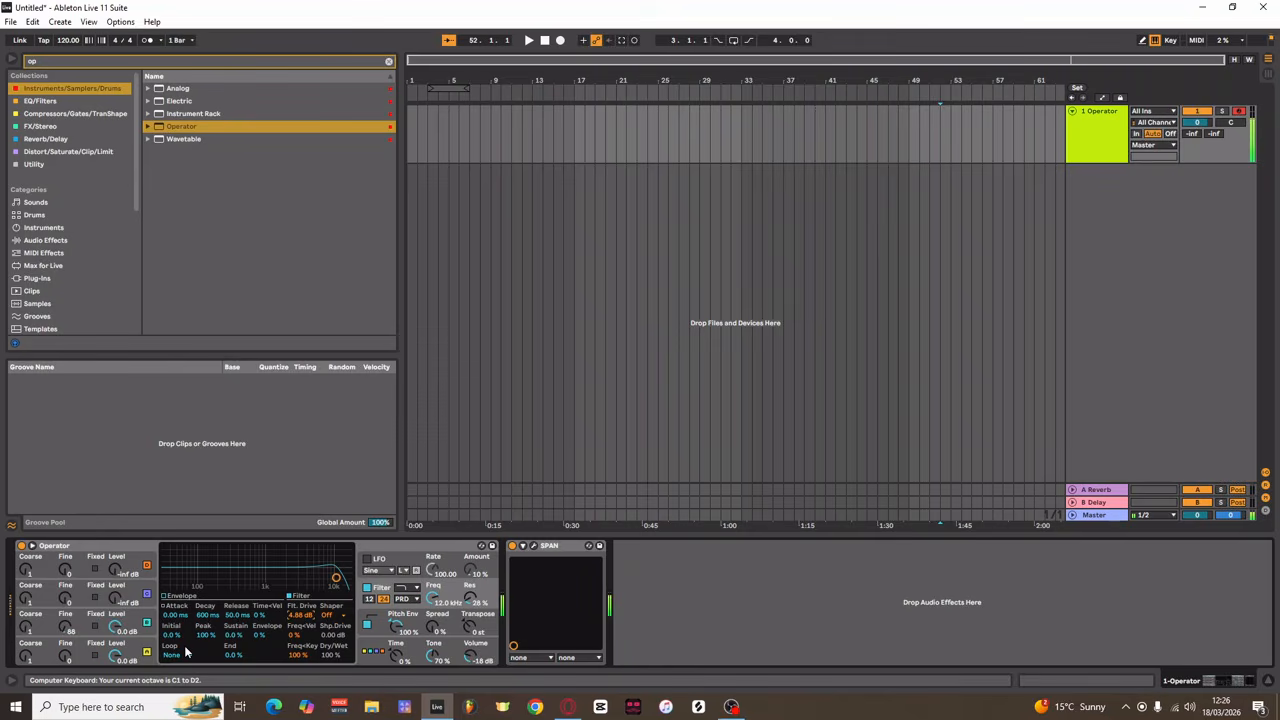
pyautogui.click(325, 617)
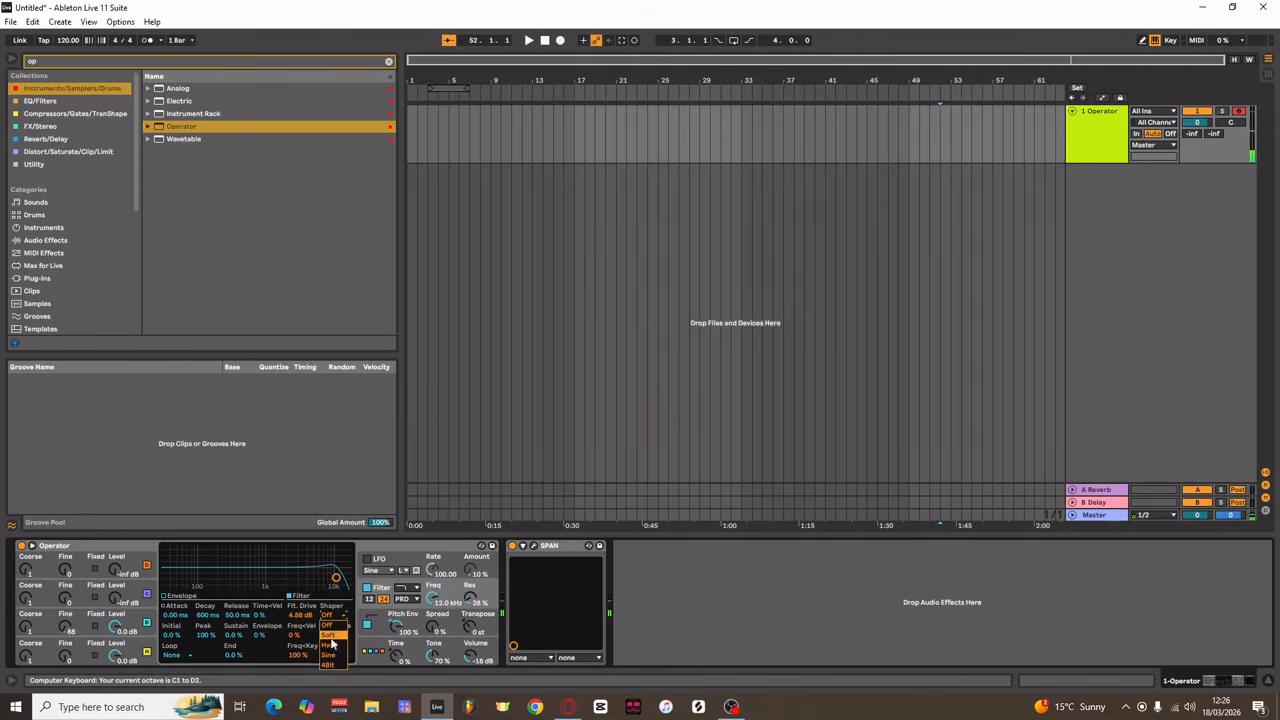
pyautogui.click(331, 636)
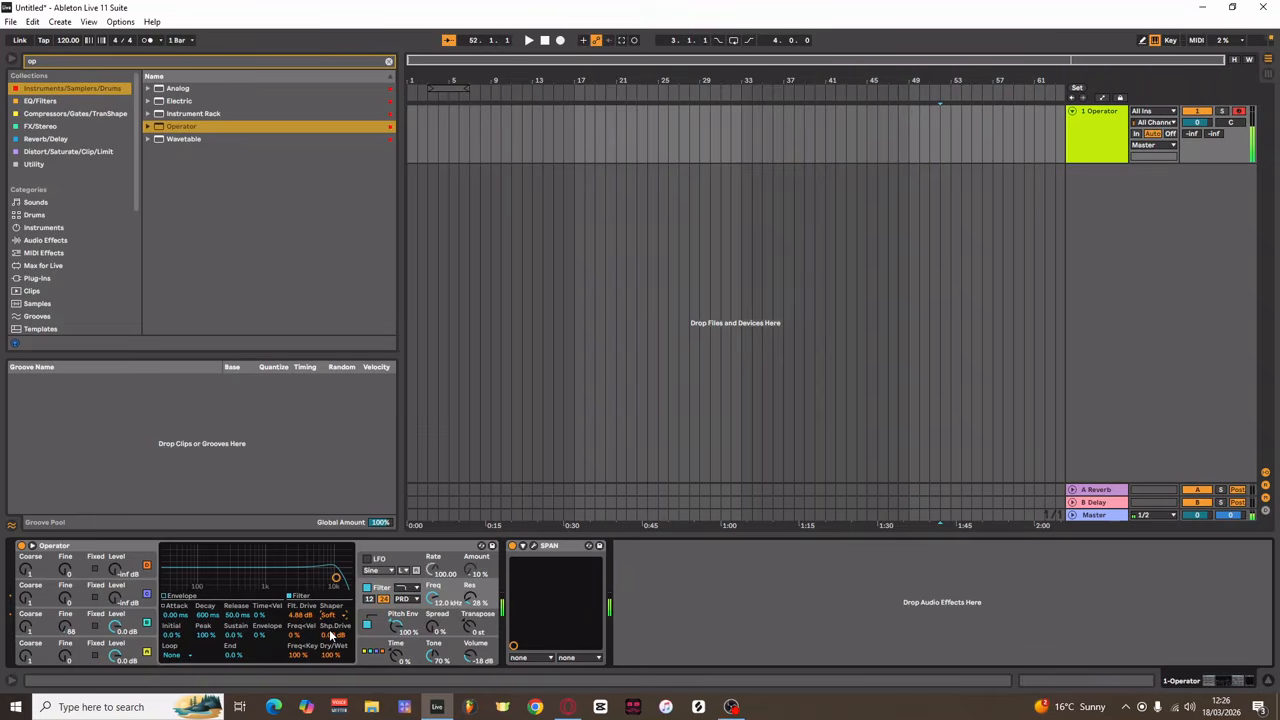
# Lower the filter's key tracking and adjust the filter shaper's dry/wet mix in Operator
pyautogui.moveTo(297, 655); pyautogui.dragTo(297, 672)
pyautogui.moveTo(326, 656)
pyautogui.mouseDown()
pyautogui.moveTo(326, 672)
pyautogui.moveTo(338, 620)
pyautogui.moveTo(338, 651)
pyautogui.mouseUp()
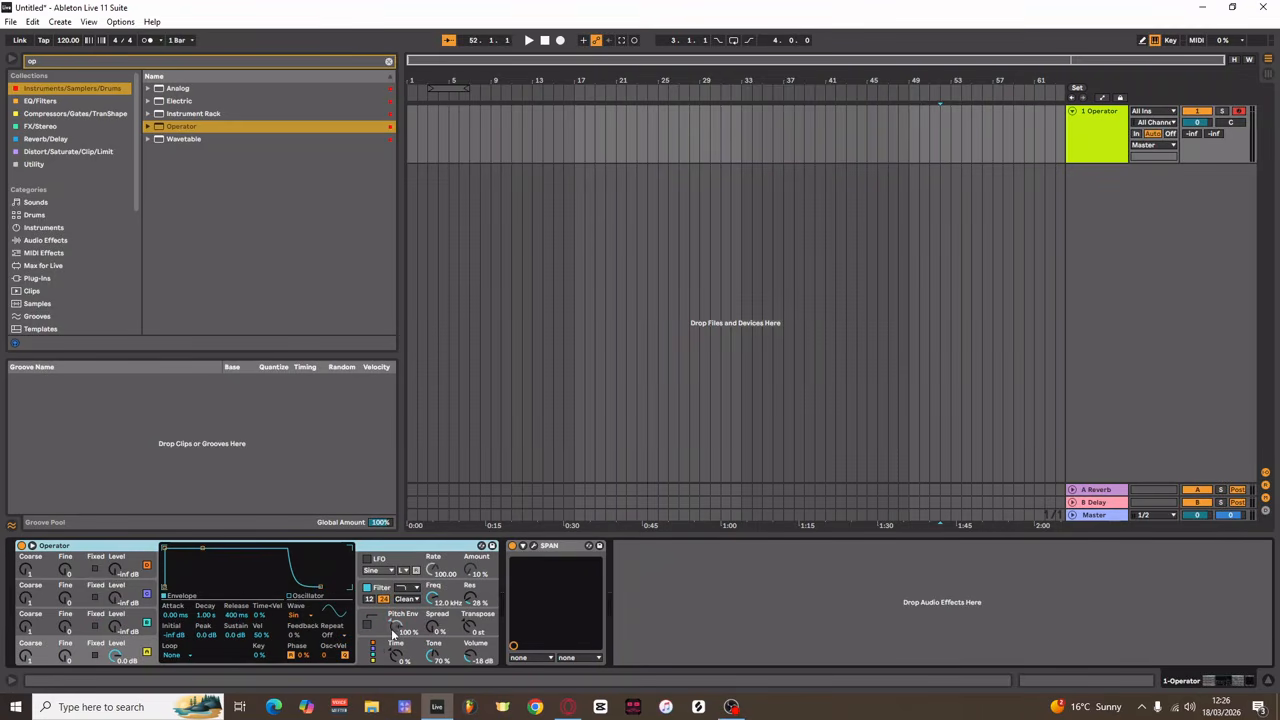
# Limit the fresh Operator to one voice and choose the algorithm with all four oscillators in parallel
pyautogui.click(373, 645)
pyautogui.click(140, 618)
pyautogui.click(137, 650)
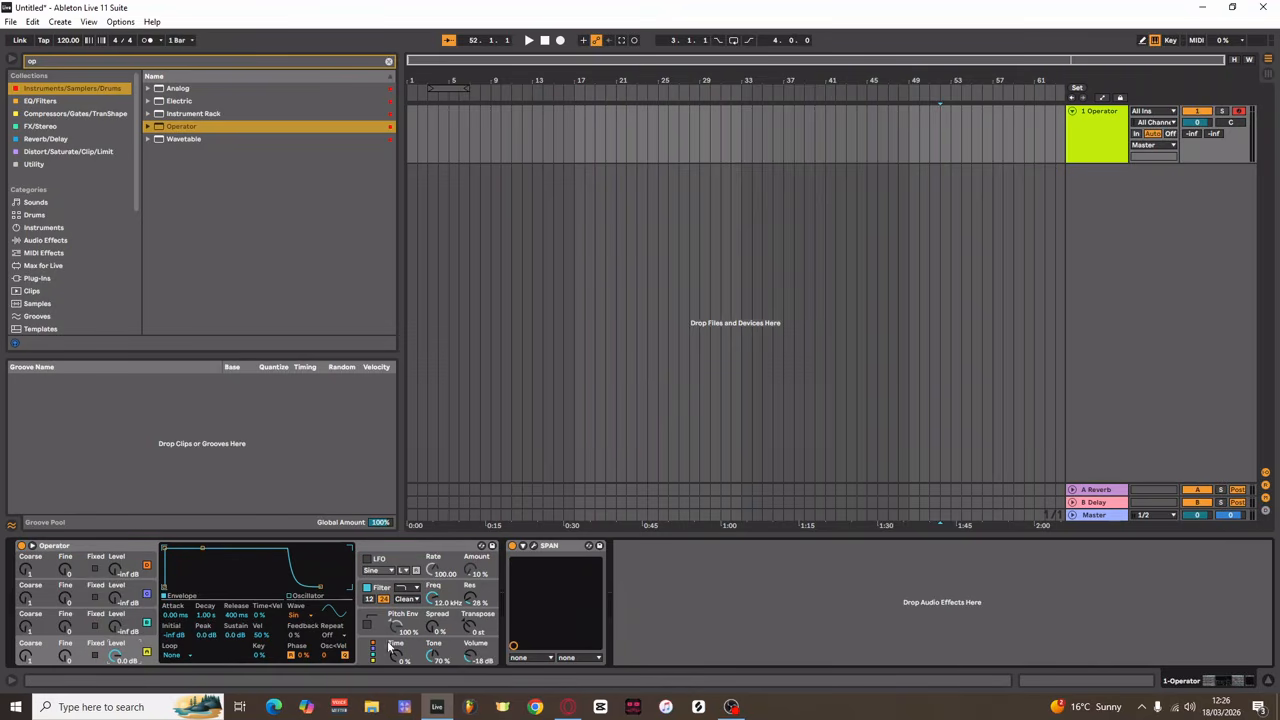
pyautogui.click(390, 648)
pyautogui.click(170, 655)
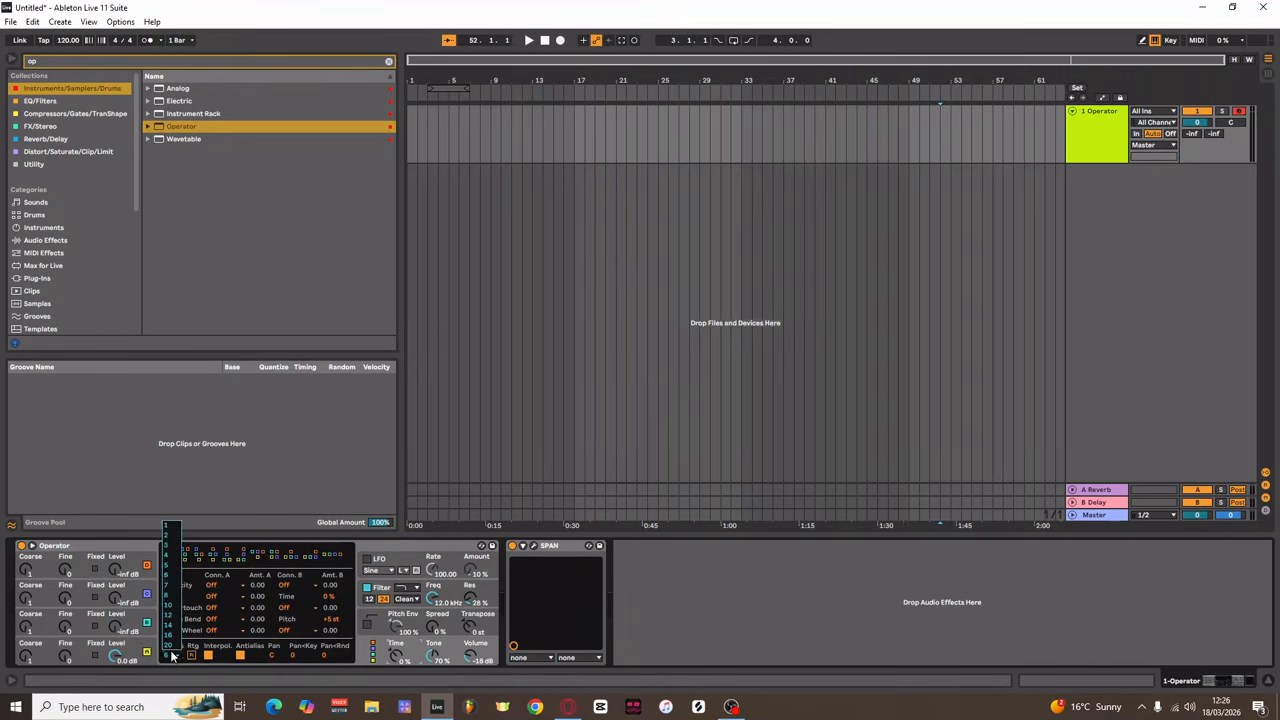
pyautogui.click(169, 526)
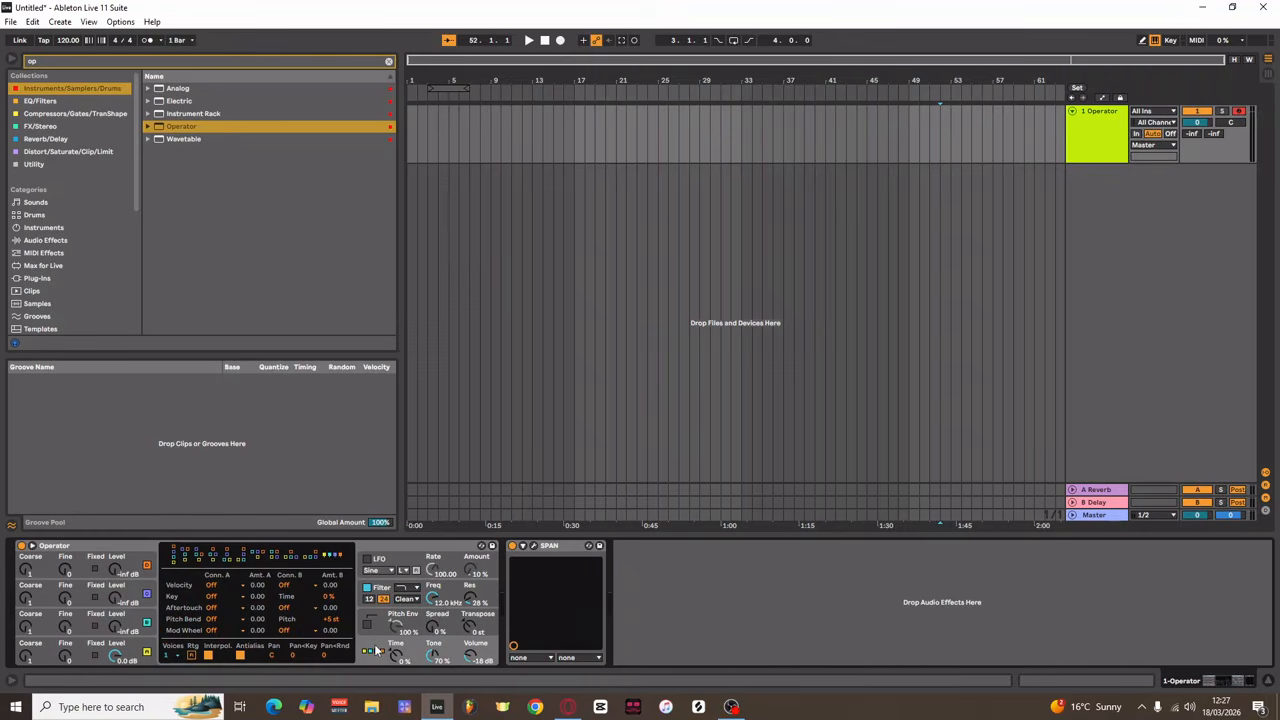
# Set oscillator A's waveform to Saw D and lower the computer keyboard by one octave
pyautogui.click(90, 646)
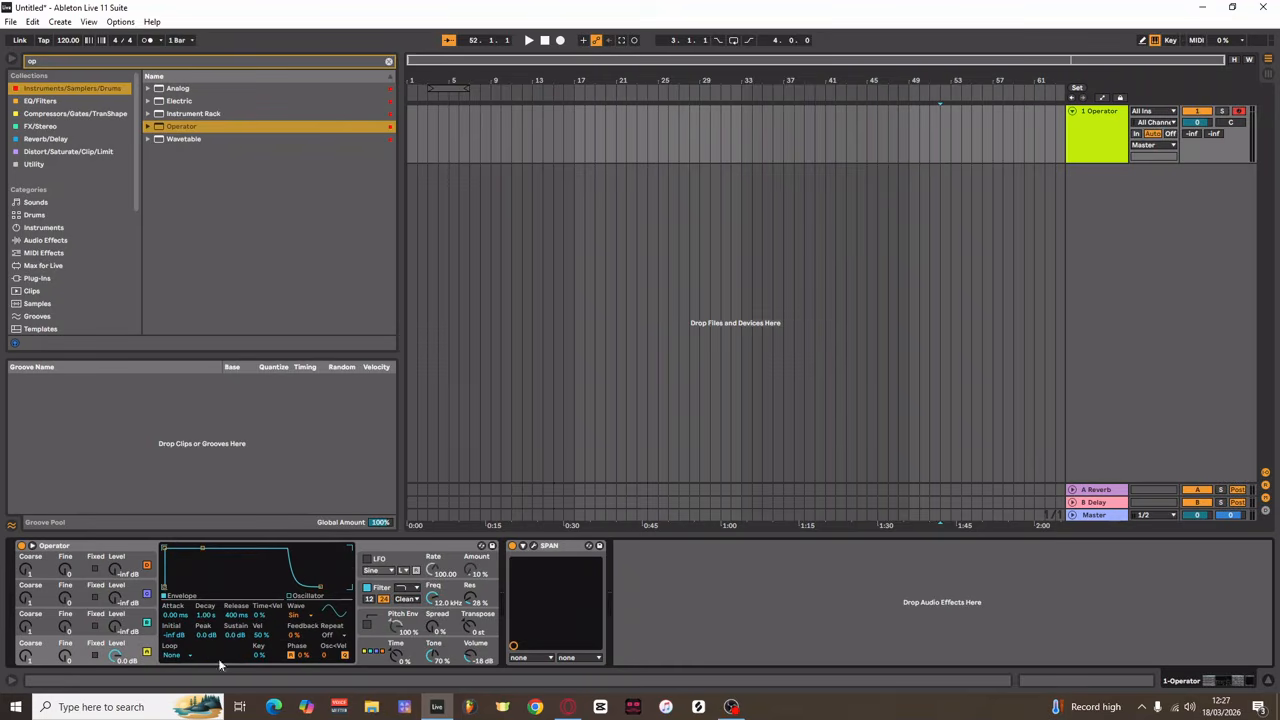
pyautogui.click(307, 617)
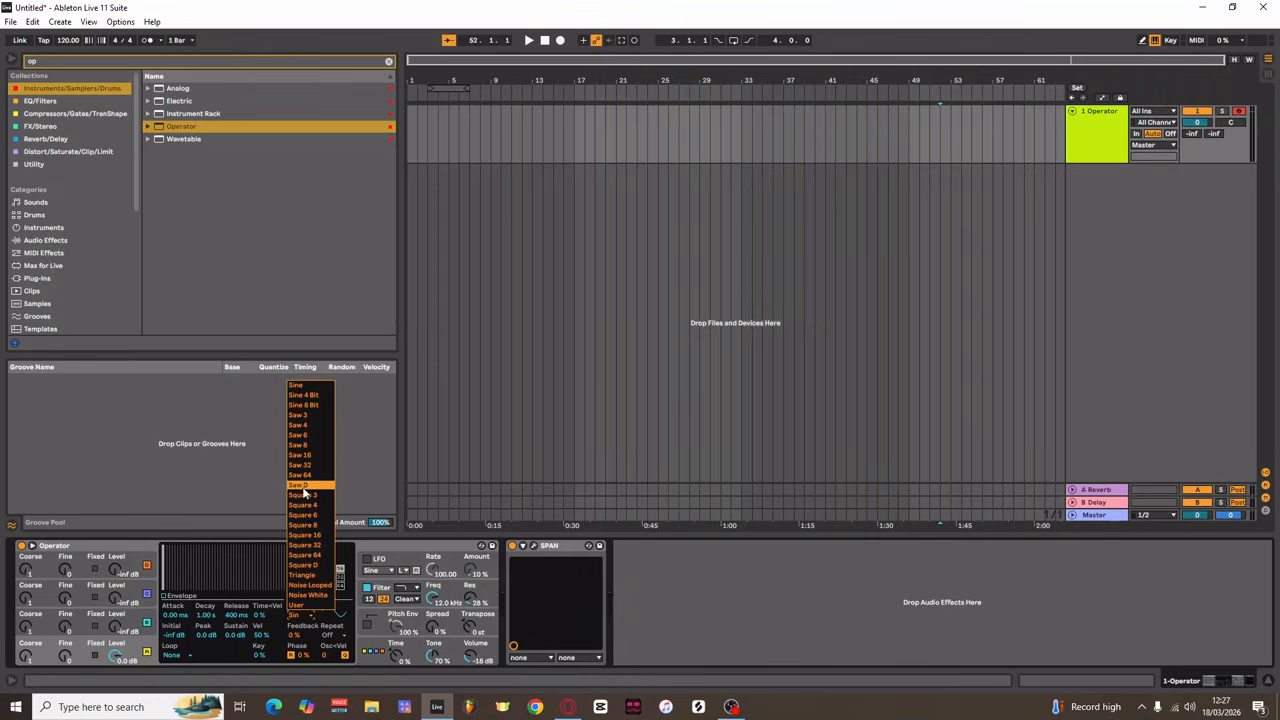
pyautogui.click(302, 484)
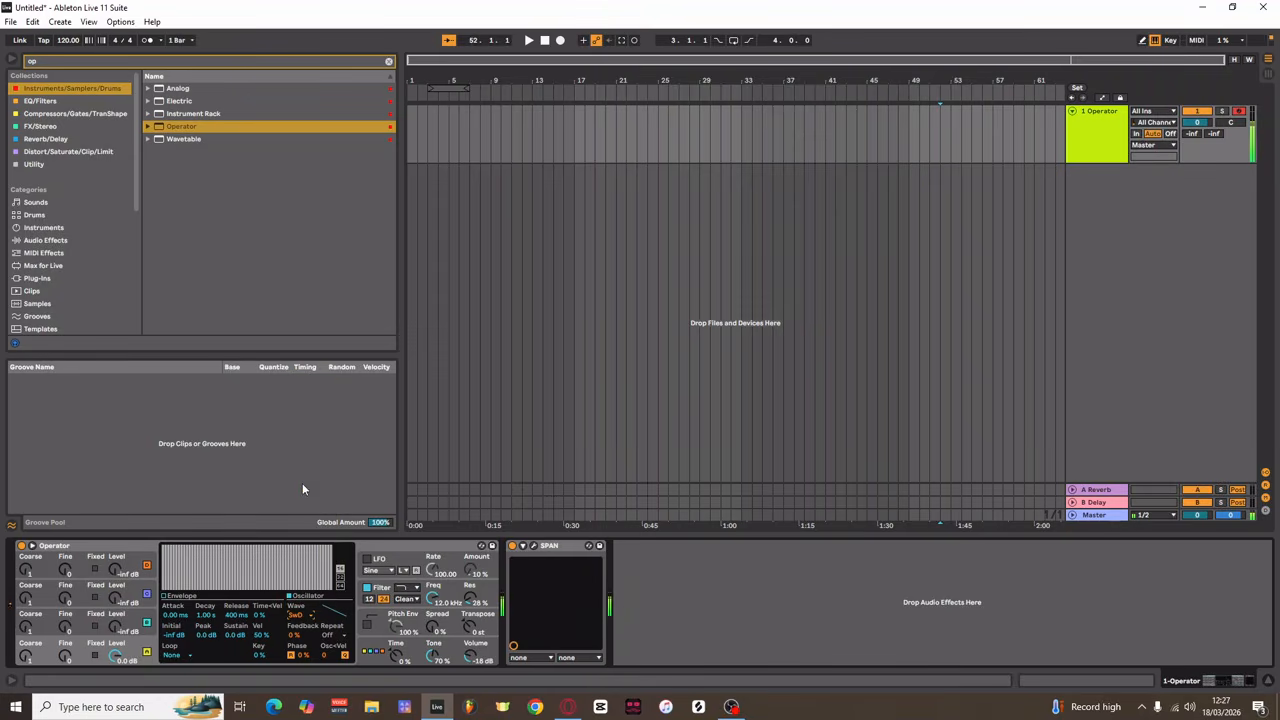
pyautogui.press('z')
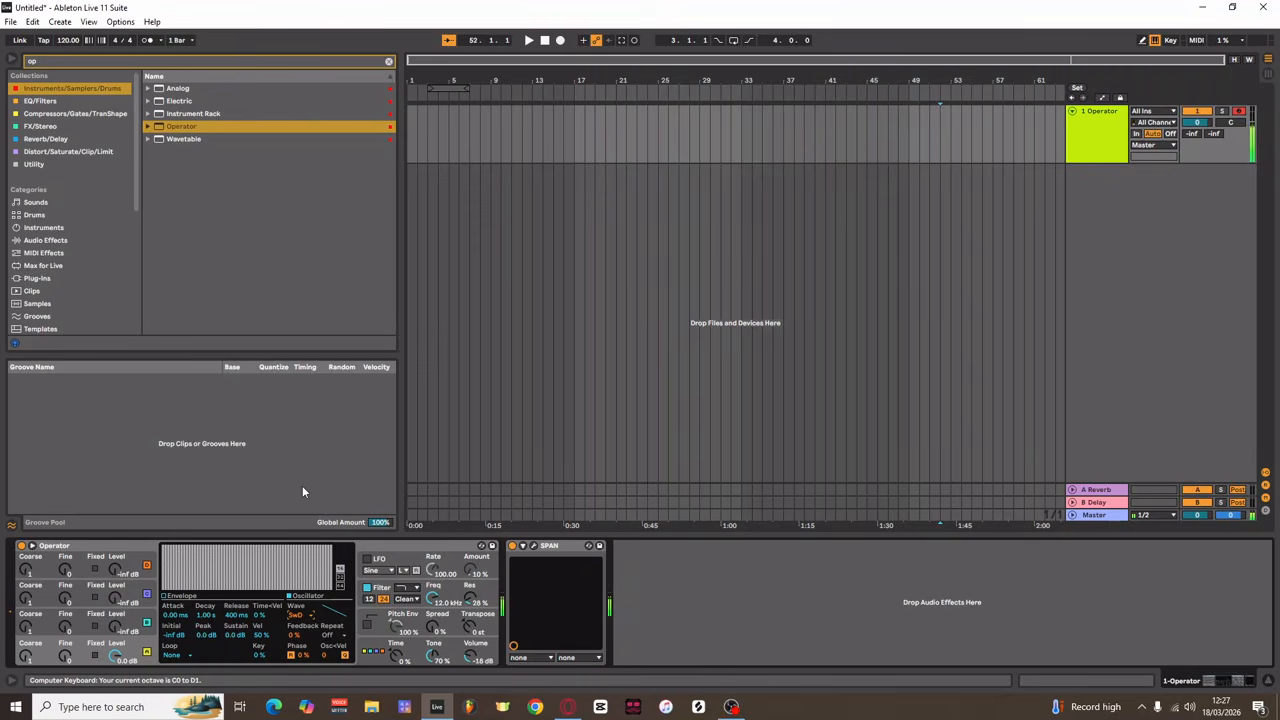
# Raise oscillator B's level to 0.0 dB and its envelope sustain to 0.0 dB
pyautogui.click(105, 634)
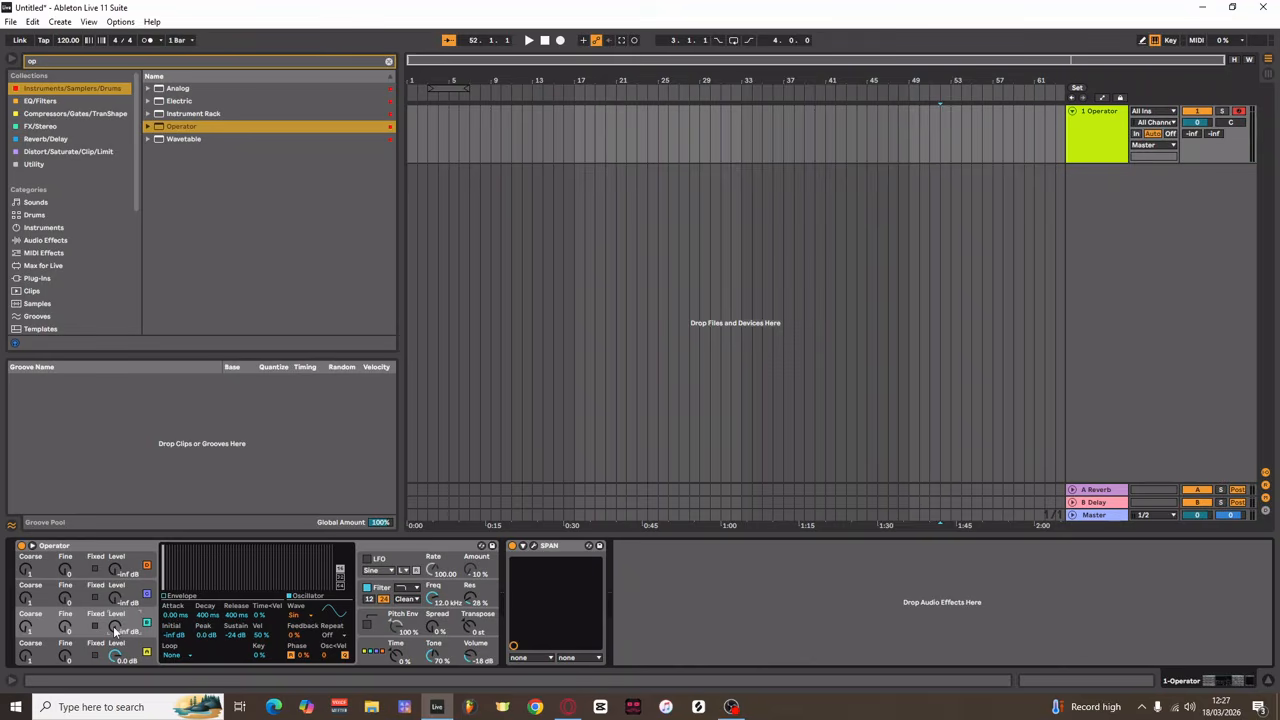
pyautogui.rightClick(116, 630)
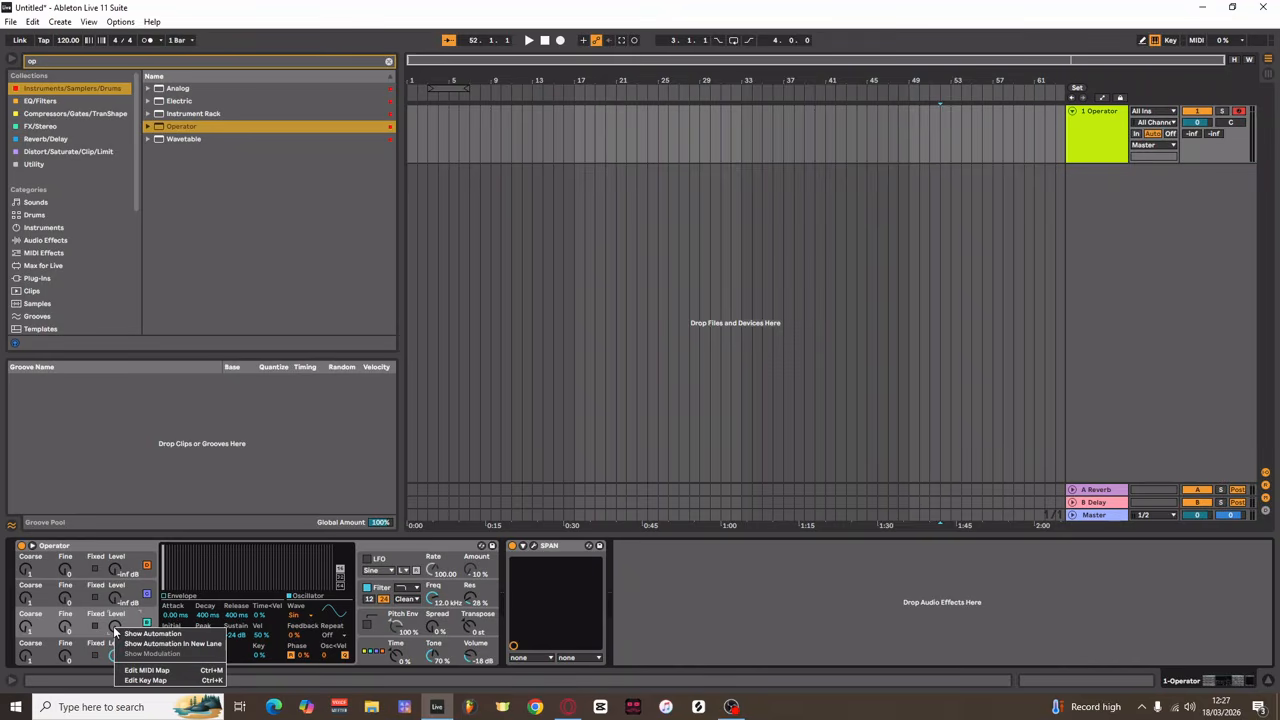
pyautogui.press('Escape')
pyautogui.rightClick(146, 626)
pyautogui.press('Escape')
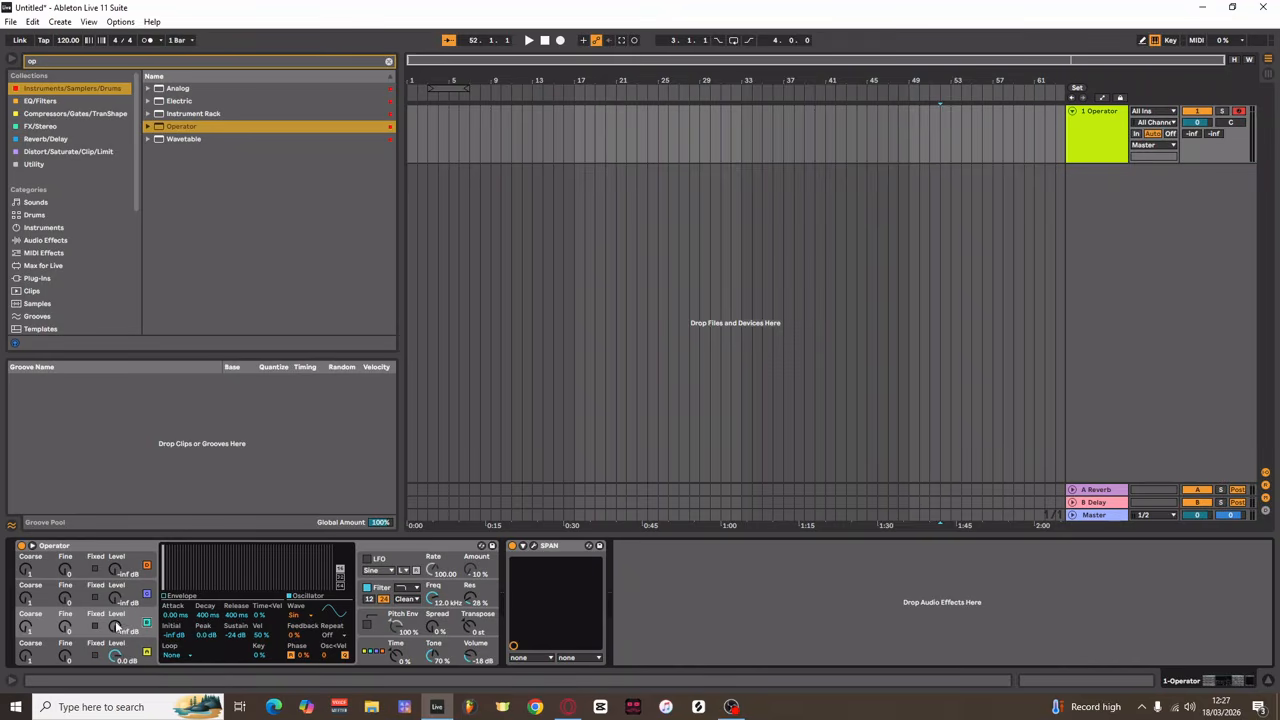
pyautogui.moveTo(116, 627); pyautogui.dragTo(116, 602)
pyautogui.click(166, 596)
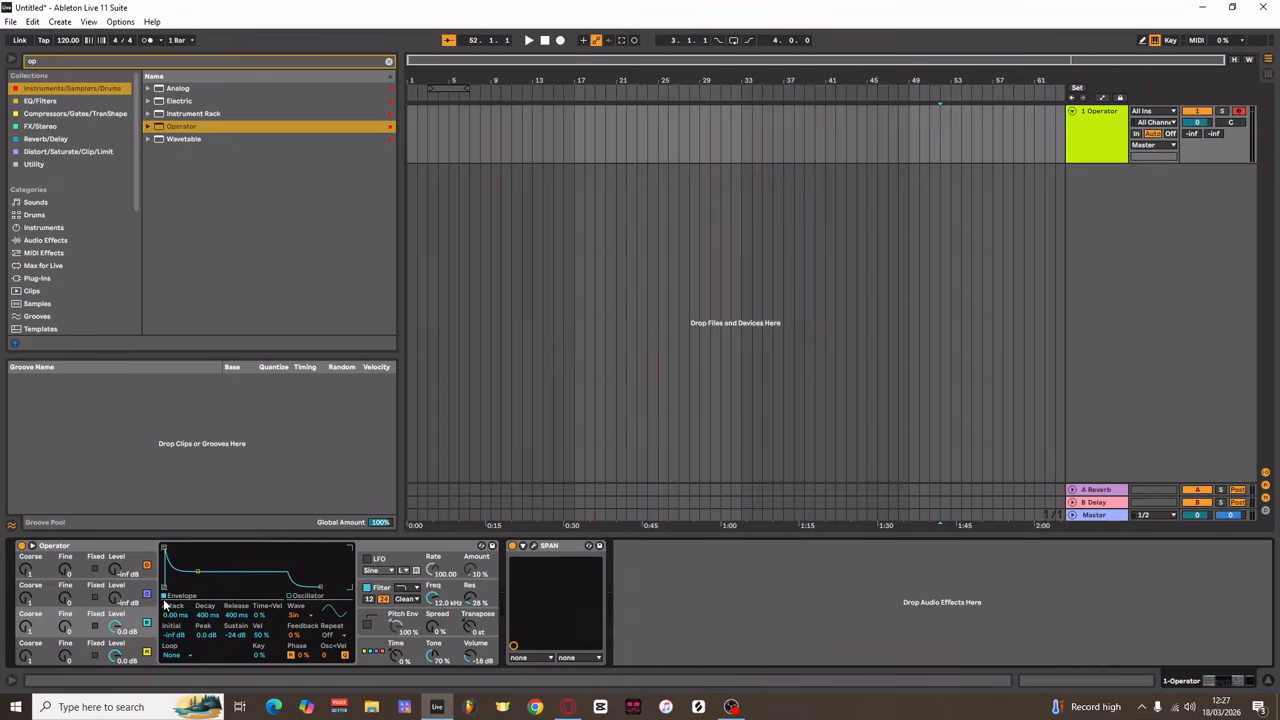
pyautogui.moveTo(228, 636); pyautogui.dragTo(228, 600)
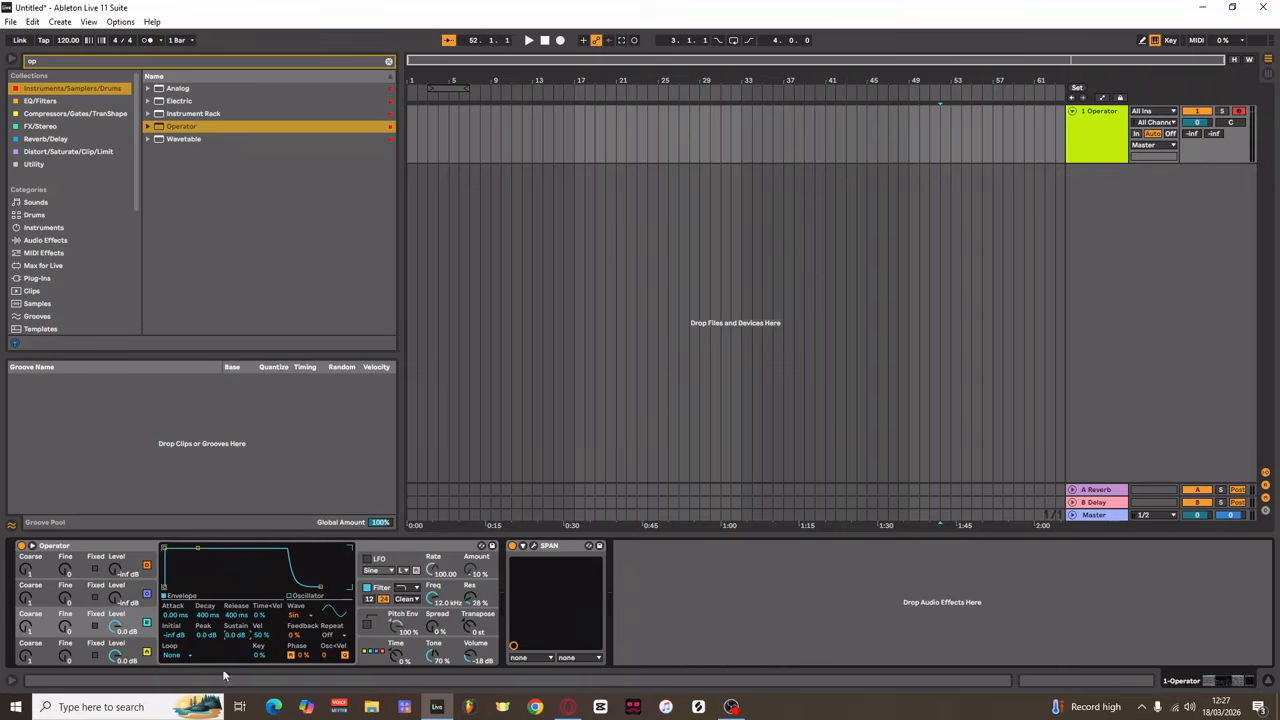
# Set oscillator B's waveform to Saw D and detune it with a fine value of 40
pyautogui.click(293, 616)
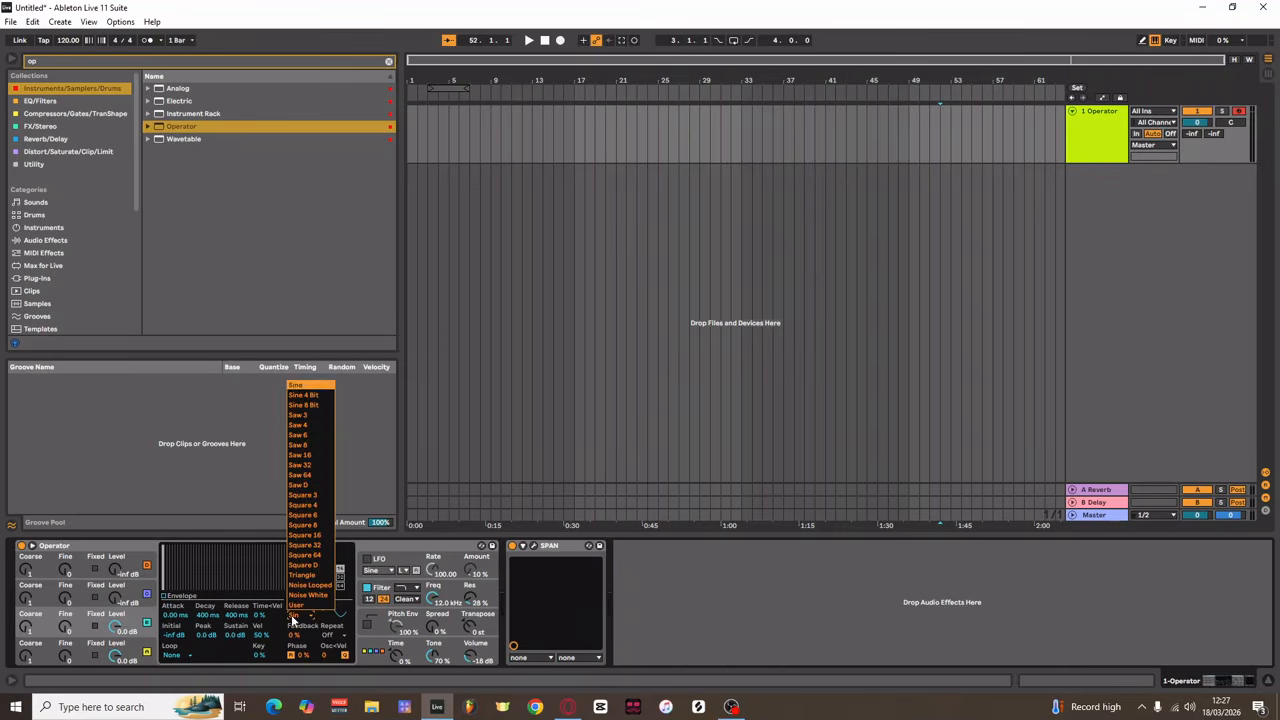
pyautogui.click(300, 485)
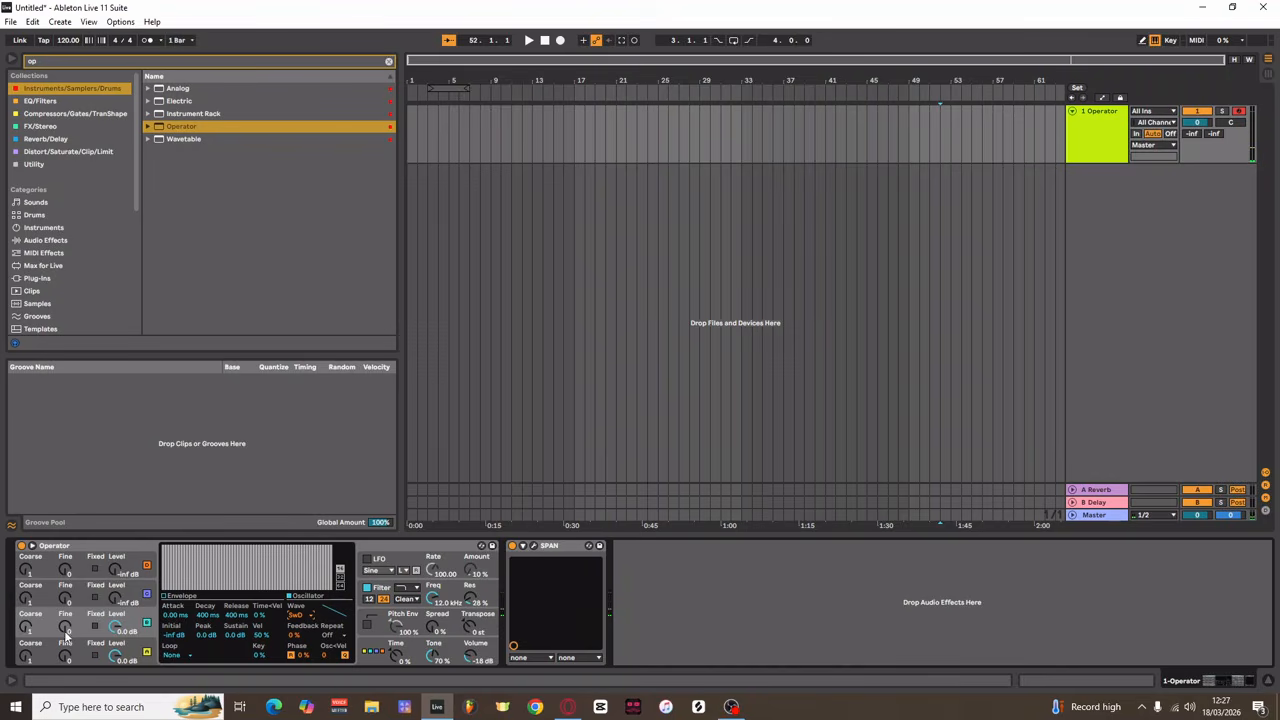
pyautogui.moveTo(66, 628); pyautogui.dragTo(66, 604)
# Set Operator's filter frequency to 914 Hz and its resonance to 43%
pyautogui.click(455, 600)
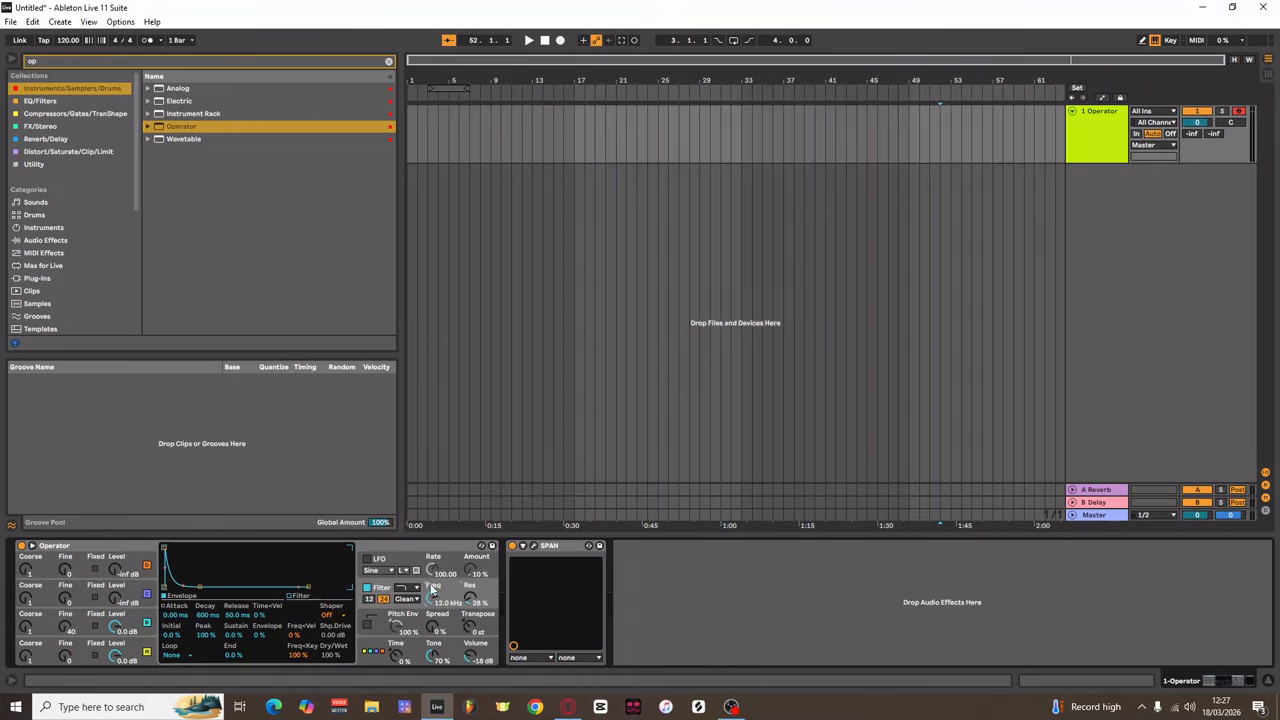
pyautogui.moveTo(432, 592); pyautogui.dragTo(435, 606)
pyautogui.click(291, 597)
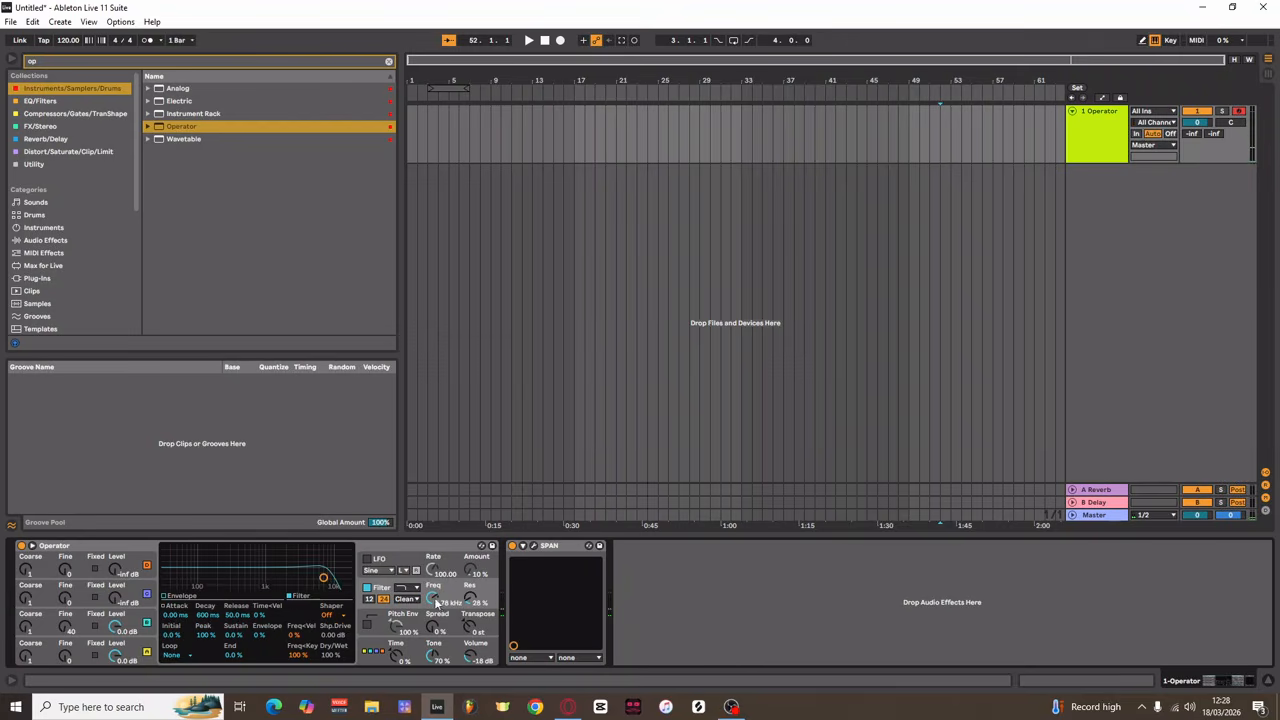
pyautogui.moveTo(436, 603); pyautogui.dragTo(436, 639)
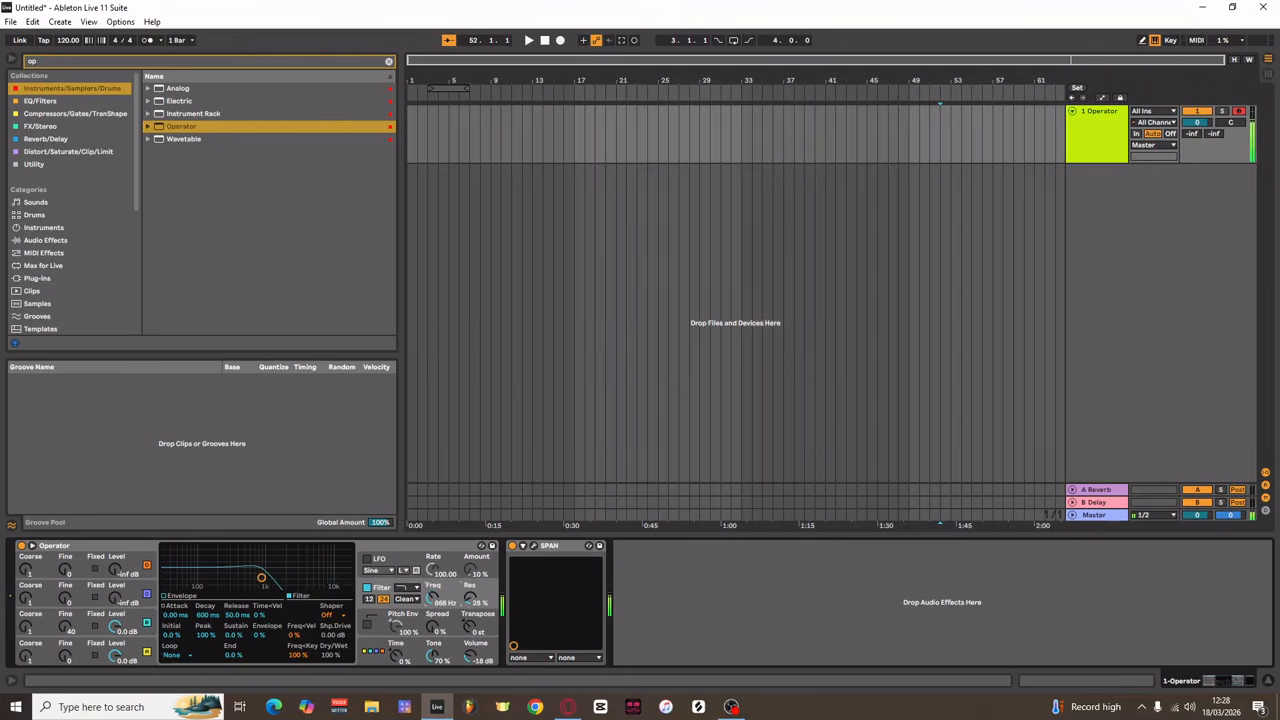
pyautogui.moveTo(476, 600); pyautogui.dragTo(476, 588)
pyautogui.moveTo(261, 573)
pyautogui.mouseDown()
pyautogui.moveTo(246, 572)
pyautogui.moveTo(262, 573)
pyautogui.mouseUp()
# Toggle the envelope retrigger option in Operator's global voice settings
pyautogui.click(450, 641)
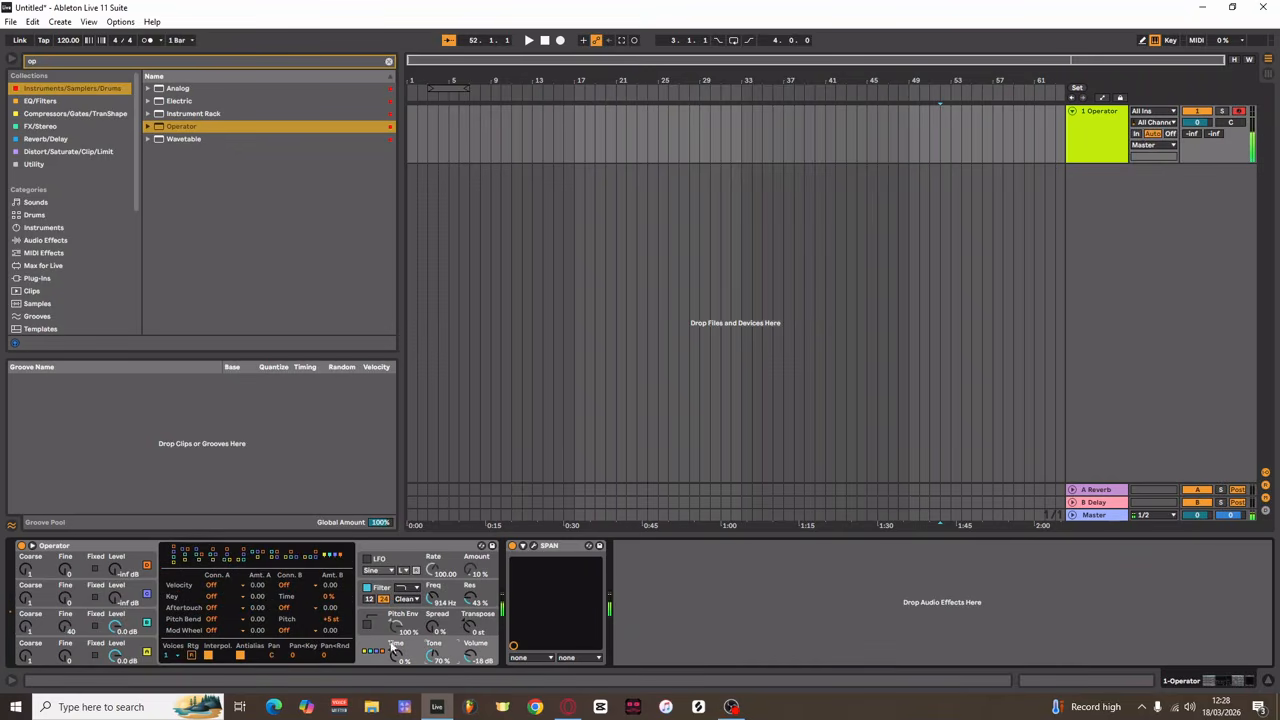
pyautogui.click(192, 655)
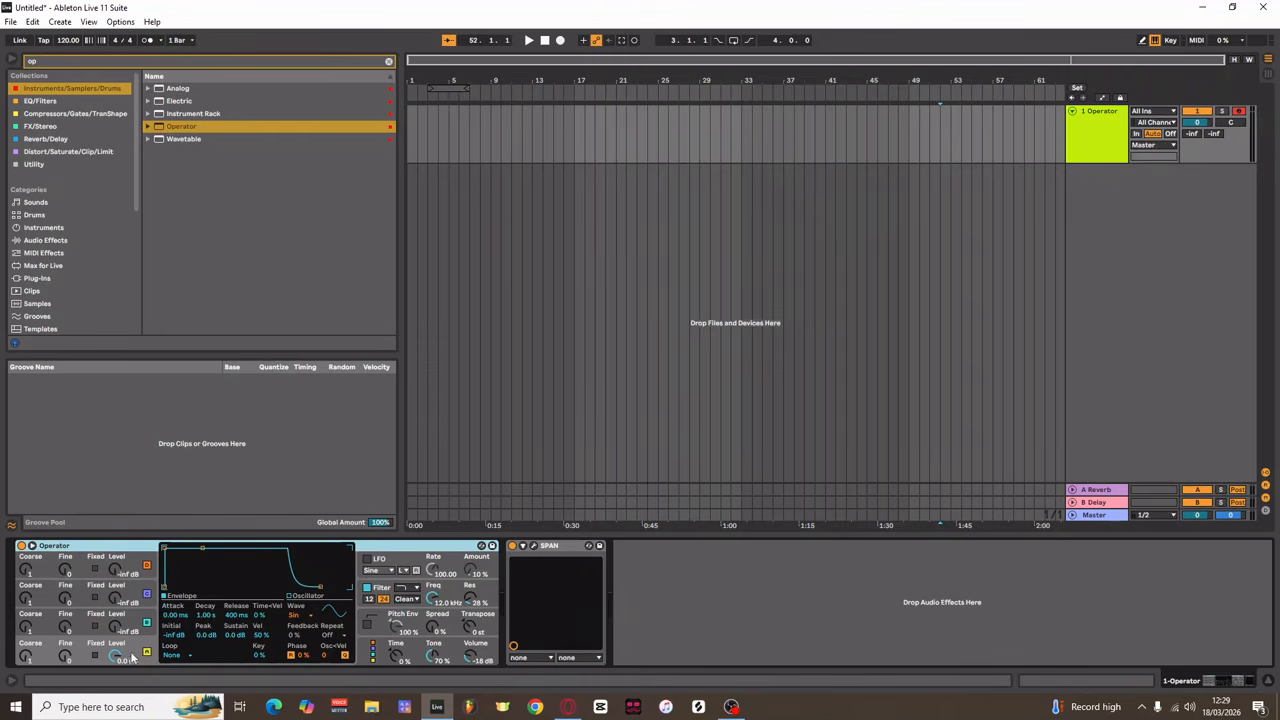
# Set the fresh Operator to a single voice and play a test note
pyautogui.press('a')
pyautogui.click(376, 651)
pyautogui.click(168, 652)
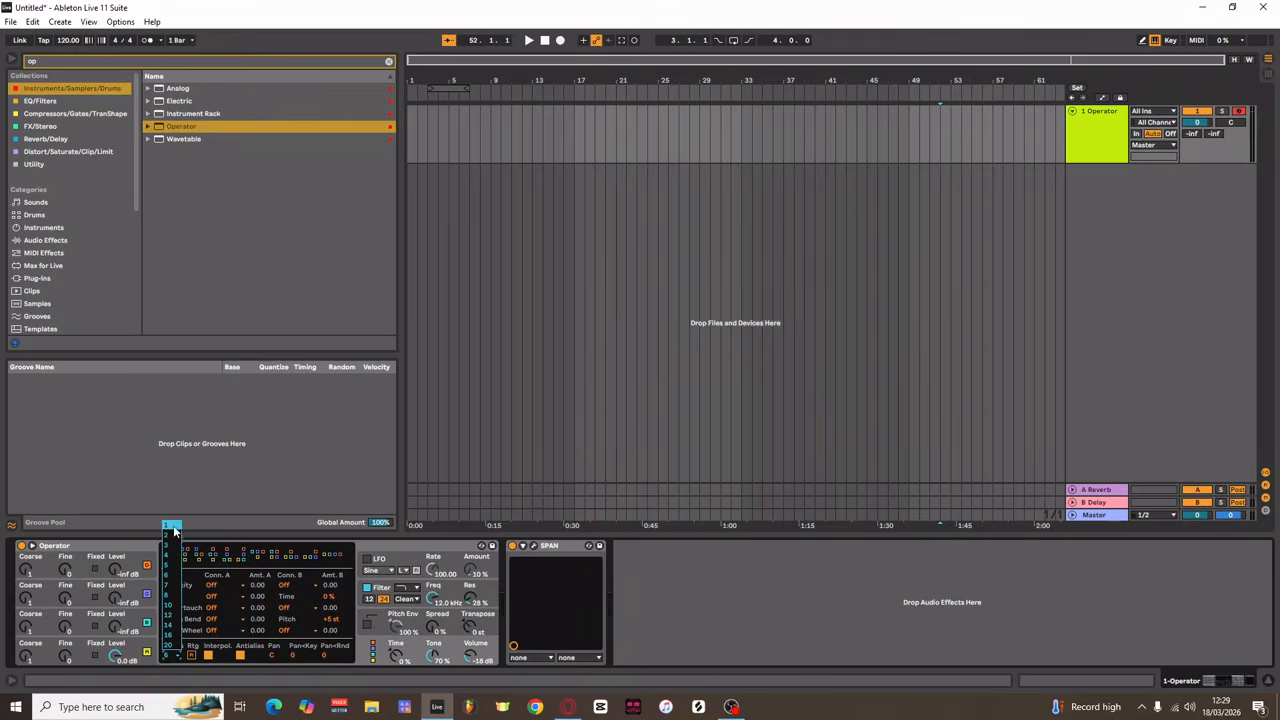
pyautogui.click(172, 528)
pyautogui.press('a')
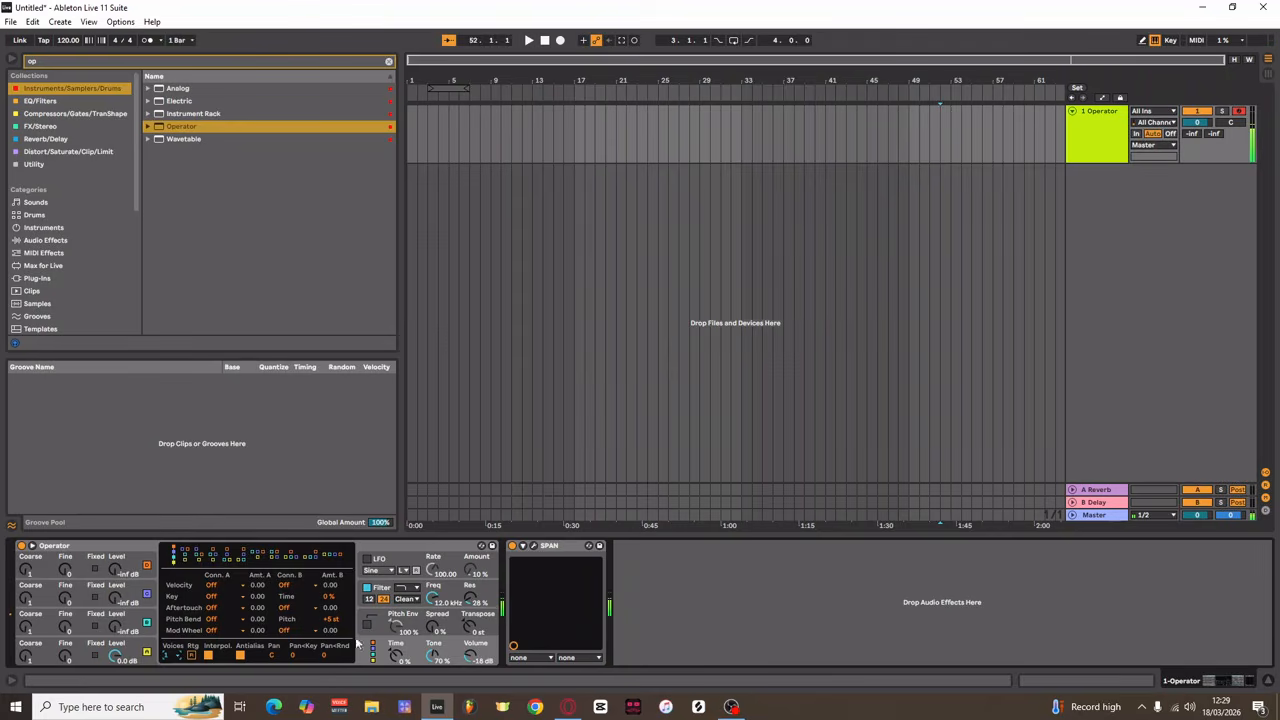
# Set the release of oscillator A's envelope to 2.29 s, auditioning it with a test note
pyautogui.click(86, 650)
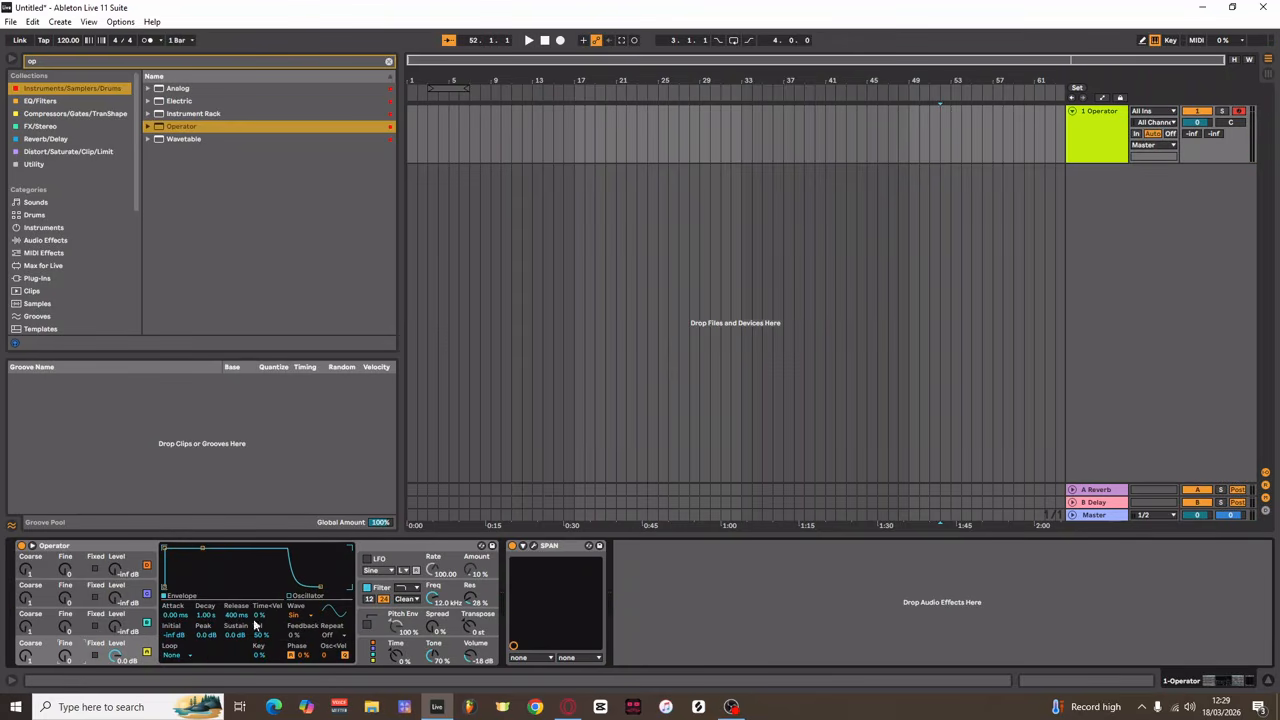
pyautogui.moveTo(236, 616); pyautogui.dragTo(236, 555)
pyautogui.press('a')
pyautogui.moveTo(236, 615); pyautogui.dragTo(236, 640)
pyautogui.moveTo(236, 614); pyautogui.dragTo(236, 650)
pyautogui.moveTo(225, 615)
pyautogui.mouseDown()
pyautogui.moveTo(225, 585)
pyautogui.moveTo(235, 635)
pyautogui.mouseUp()
# Set oscillator A's envelope sustain to -28 dB and its decay to 816 ms
pyautogui.moveTo(231, 637); pyautogui.dragTo(231, 668)
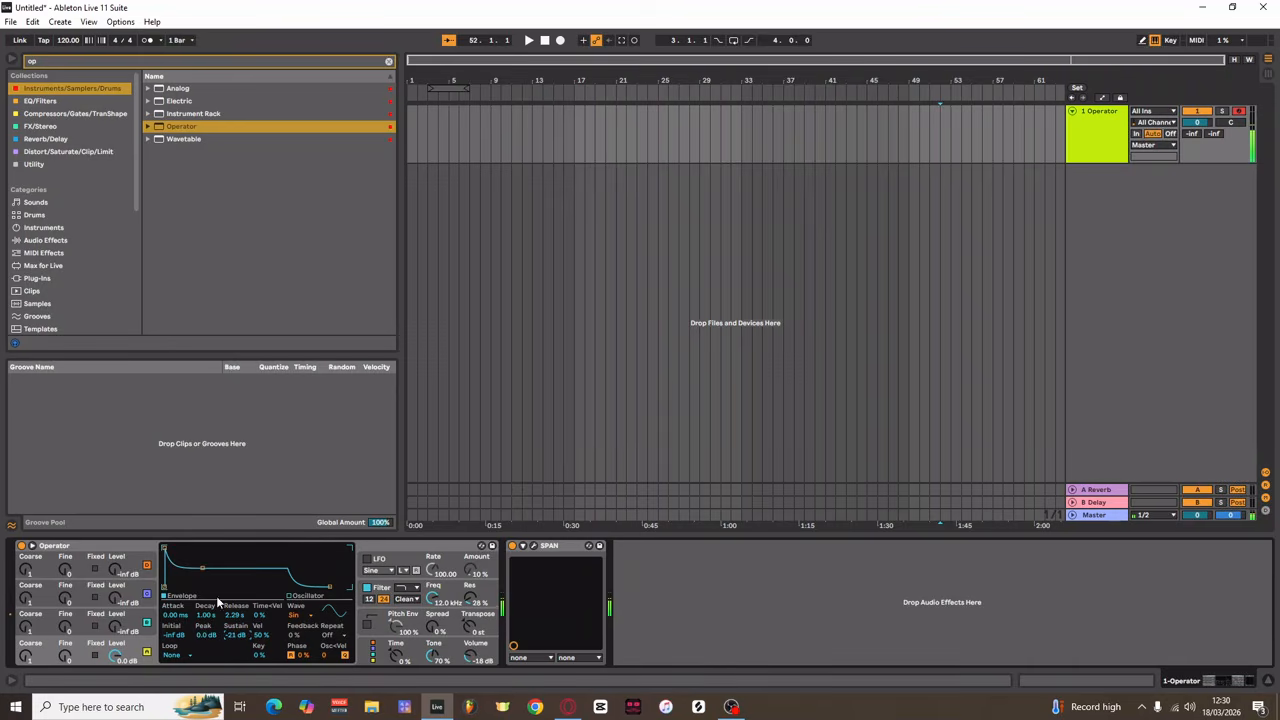
pyautogui.moveTo(238, 636); pyautogui.dragTo(238, 644)
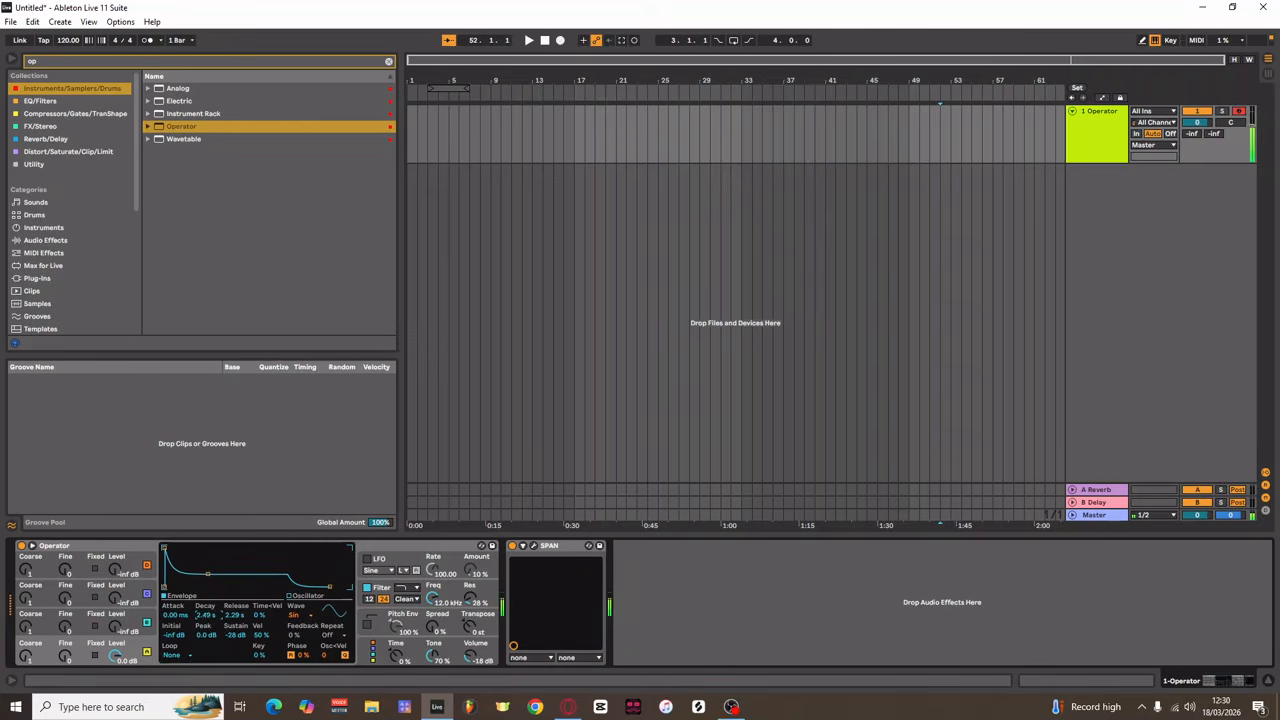
pyautogui.moveTo(205, 614); pyautogui.dragTo(205, 640)
# Enable Operator's pitch envelope and shorten its decay time
pyautogui.click(367, 625)
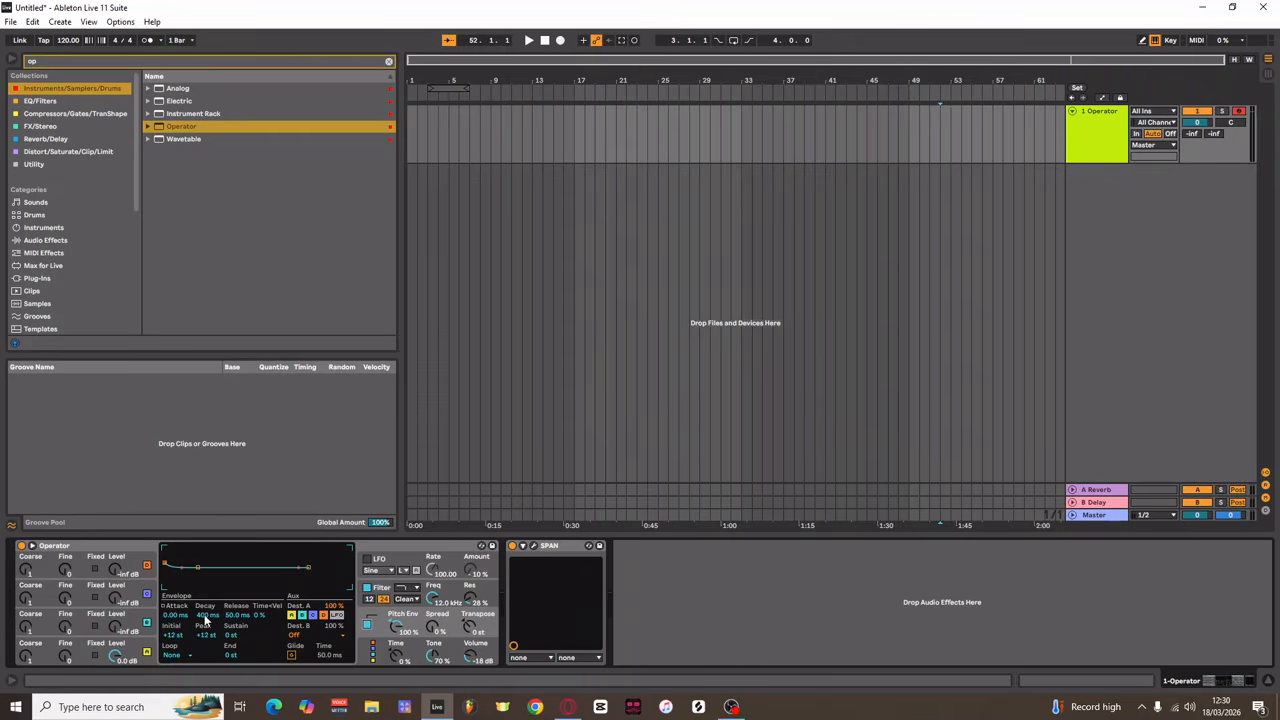
pyautogui.moveTo(205, 620); pyautogui.dragTo(205, 662)
pyautogui.moveTo(205, 614)
pyautogui.mouseDown()
pyautogui.moveTo(205, 578)
pyautogui.moveTo(205, 630)
pyautogui.moveTo(205, 612)
pyautogui.mouseUp()
# Raise the sustain of oscillator B's envelope to -6.6 dB
pyautogui.click(120, 618)
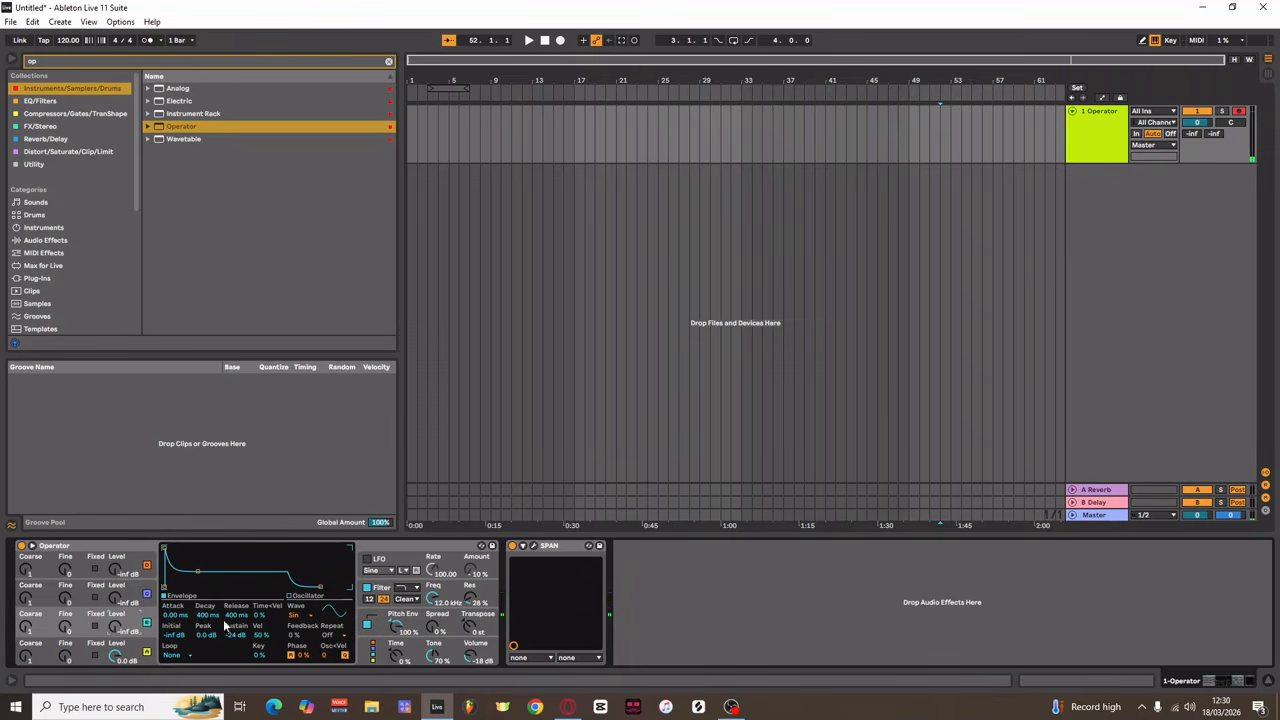
pyautogui.moveTo(236, 635); pyautogui.dragTo(236, 621)
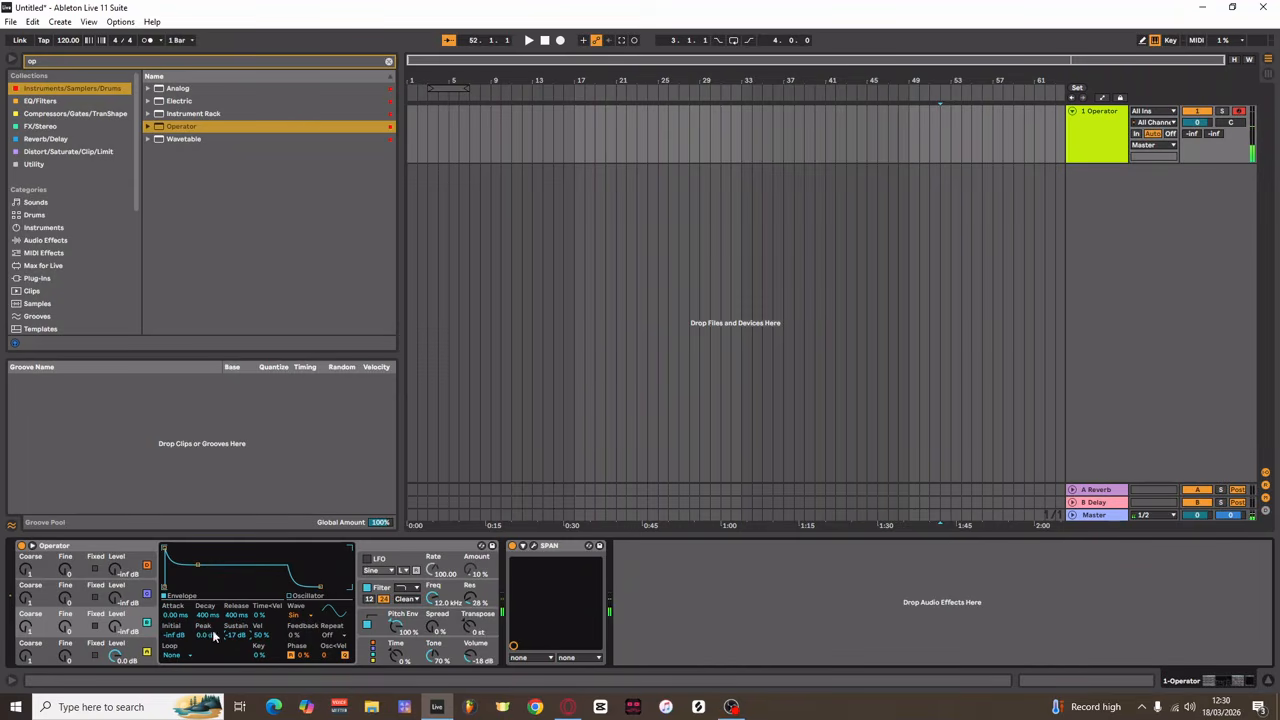
pyautogui.moveTo(236, 635); pyautogui.dragTo(236, 615)
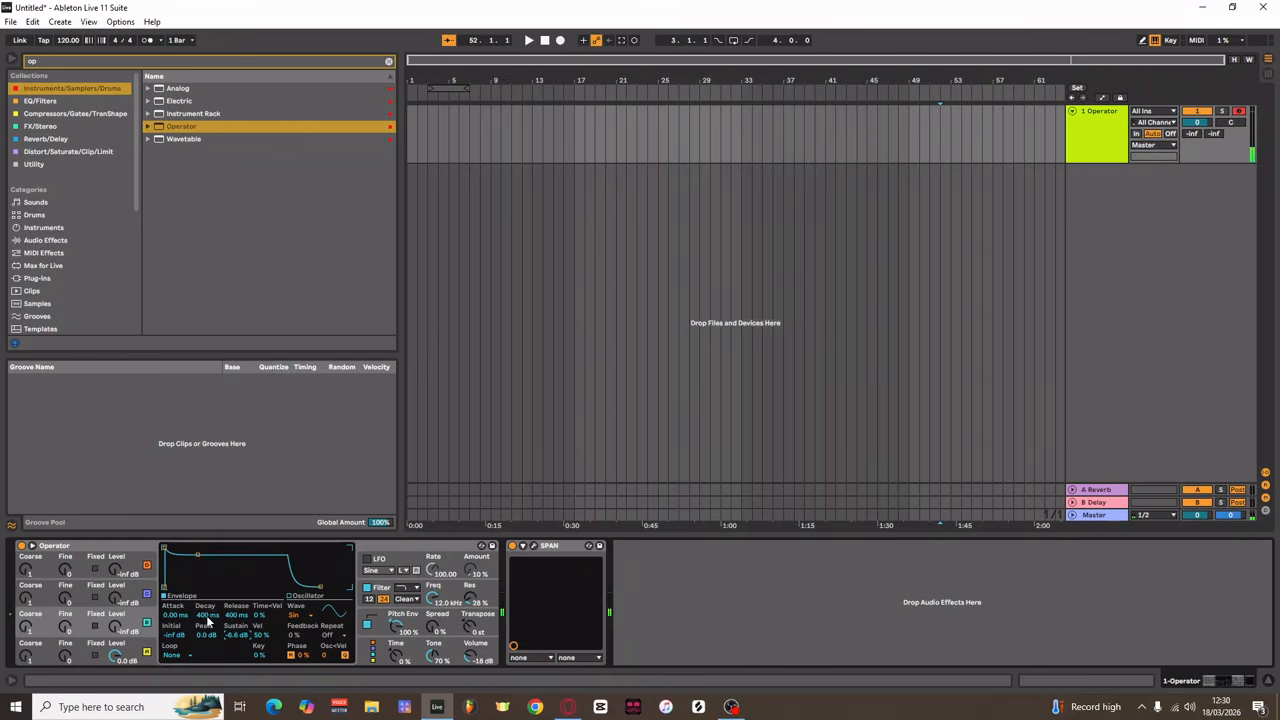
# Set oscillator A's sustain to -20 dB and release to 1.93 s, with the computer keyboard lowered by one octave
pyautogui.click(133, 647)
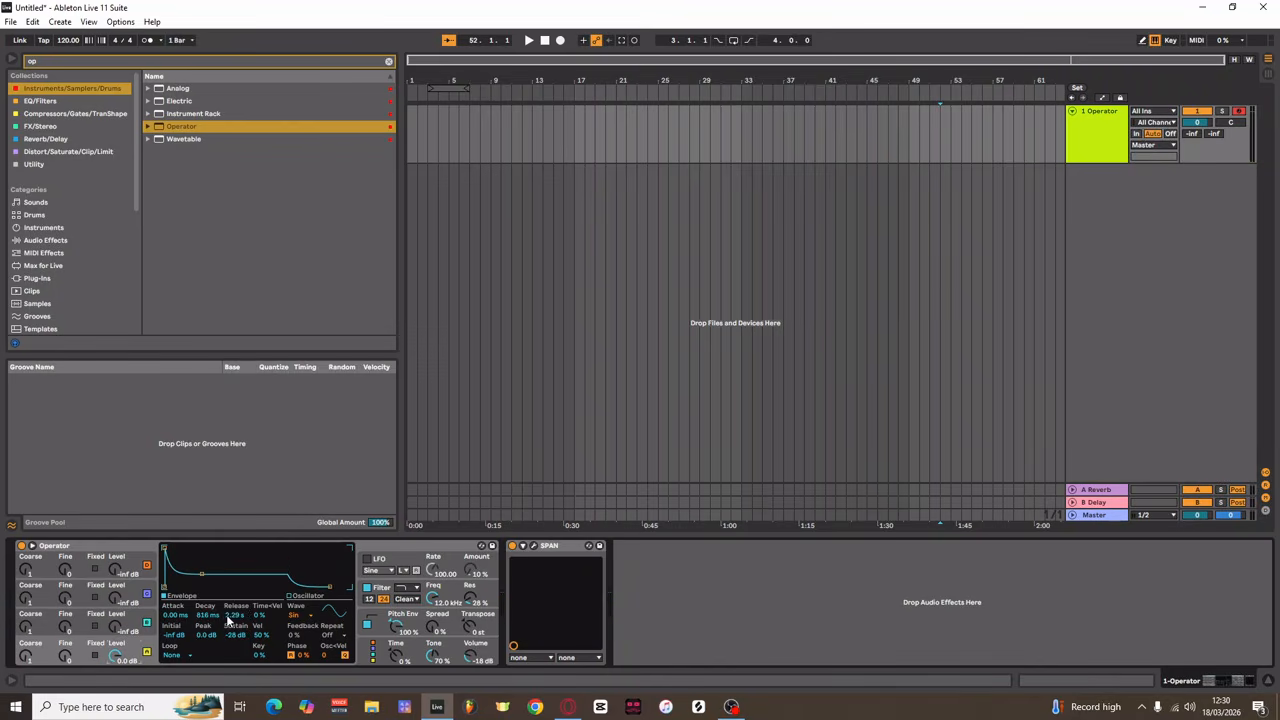
pyautogui.moveTo(236, 635); pyautogui.dragTo(236, 620)
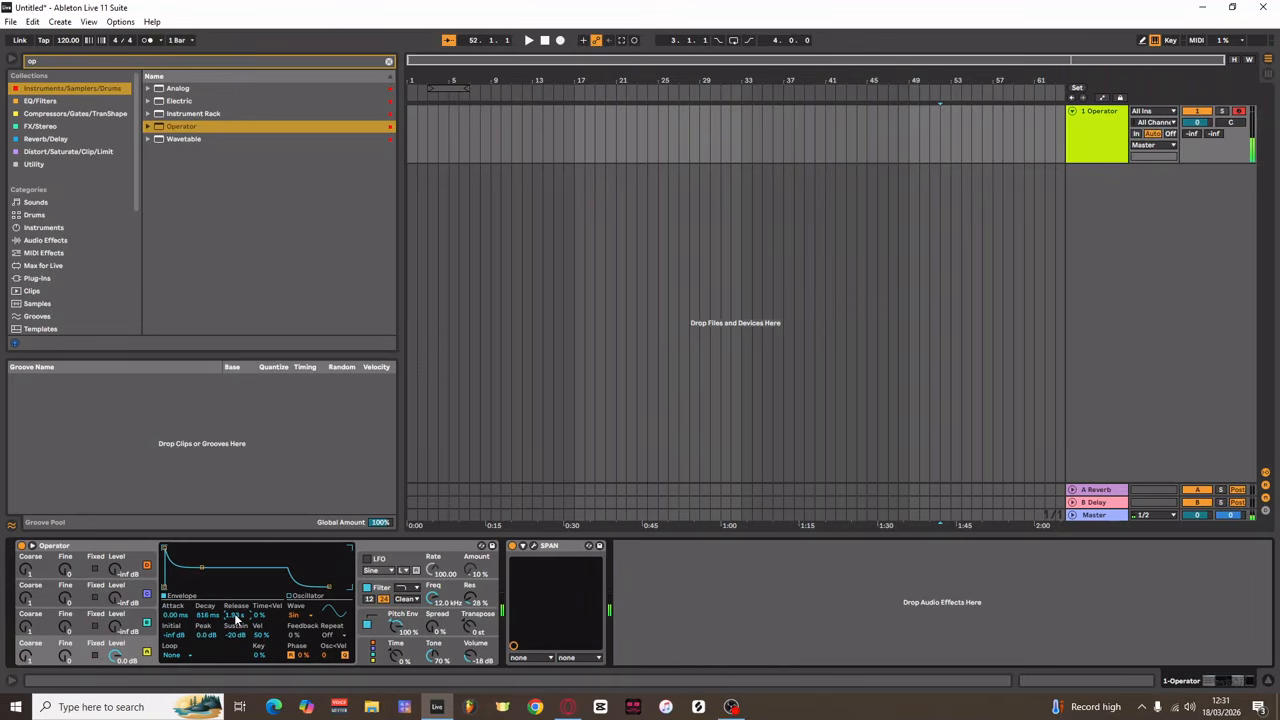
pyautogui.press('z')
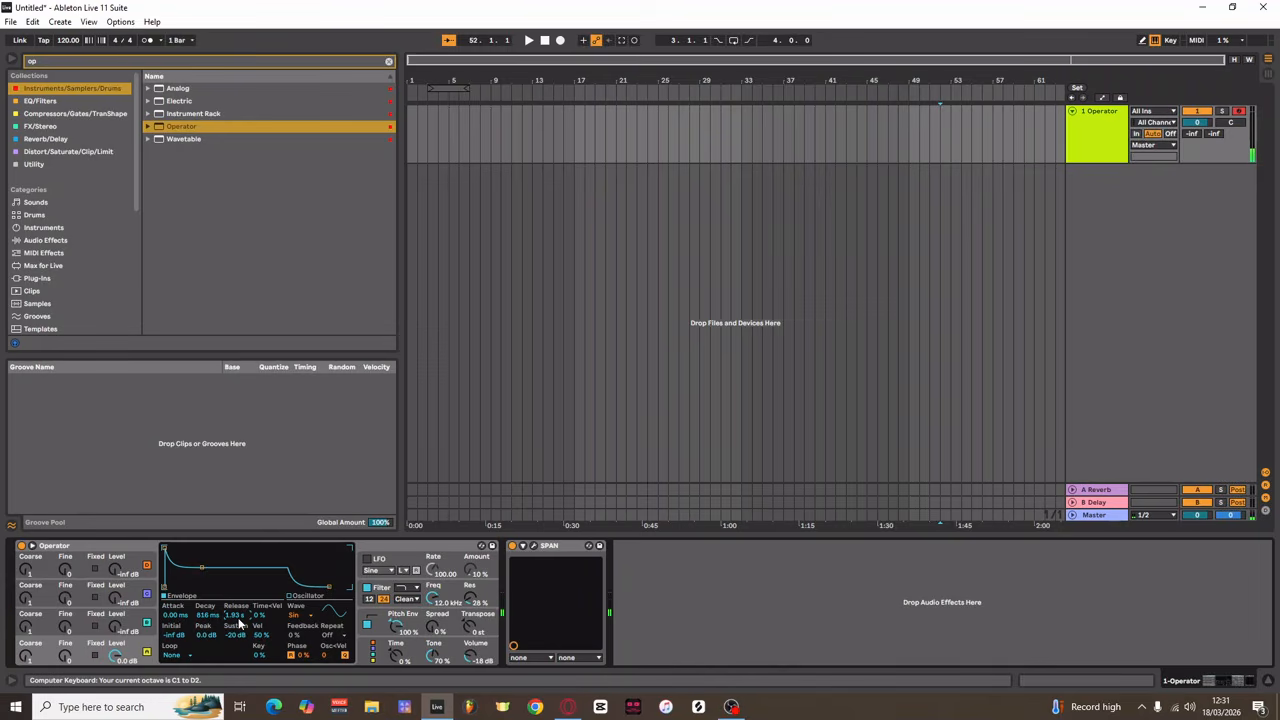
# Change Operator's filter circuit to PRD and play a test note
pyautogui.click(422, 598)
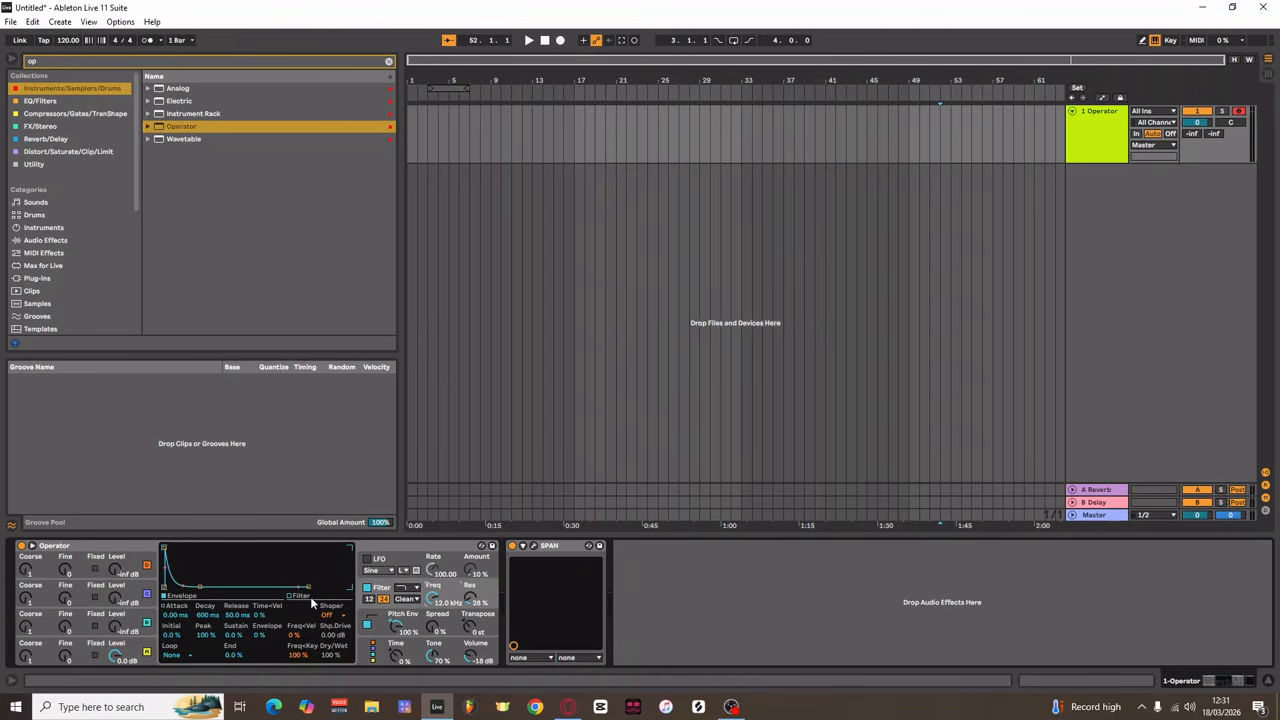
pyautogui.click(405, 598)
pyautogui.click(405, 652)
pyautogui.press('a')
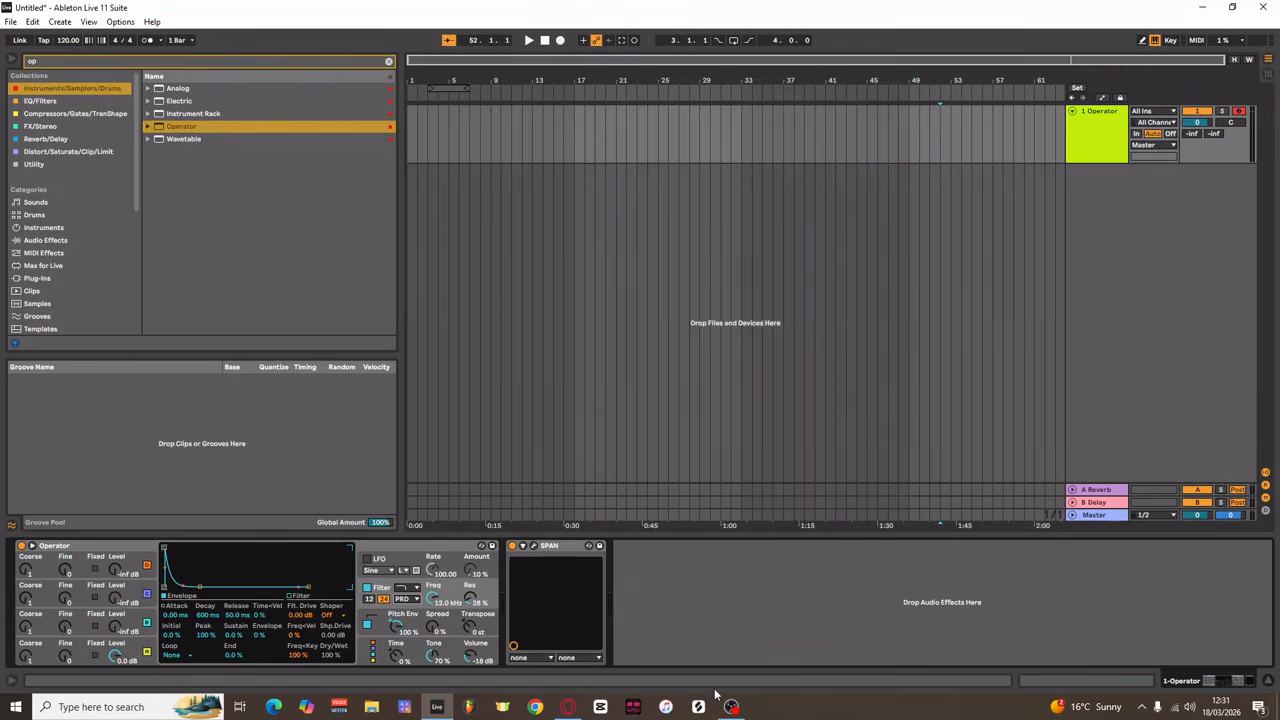
# Set oscillator A's waveform to Square D and its envelope attack to 72 ms, playing test notes in a lower octave
pyautogui.click(90, 650)
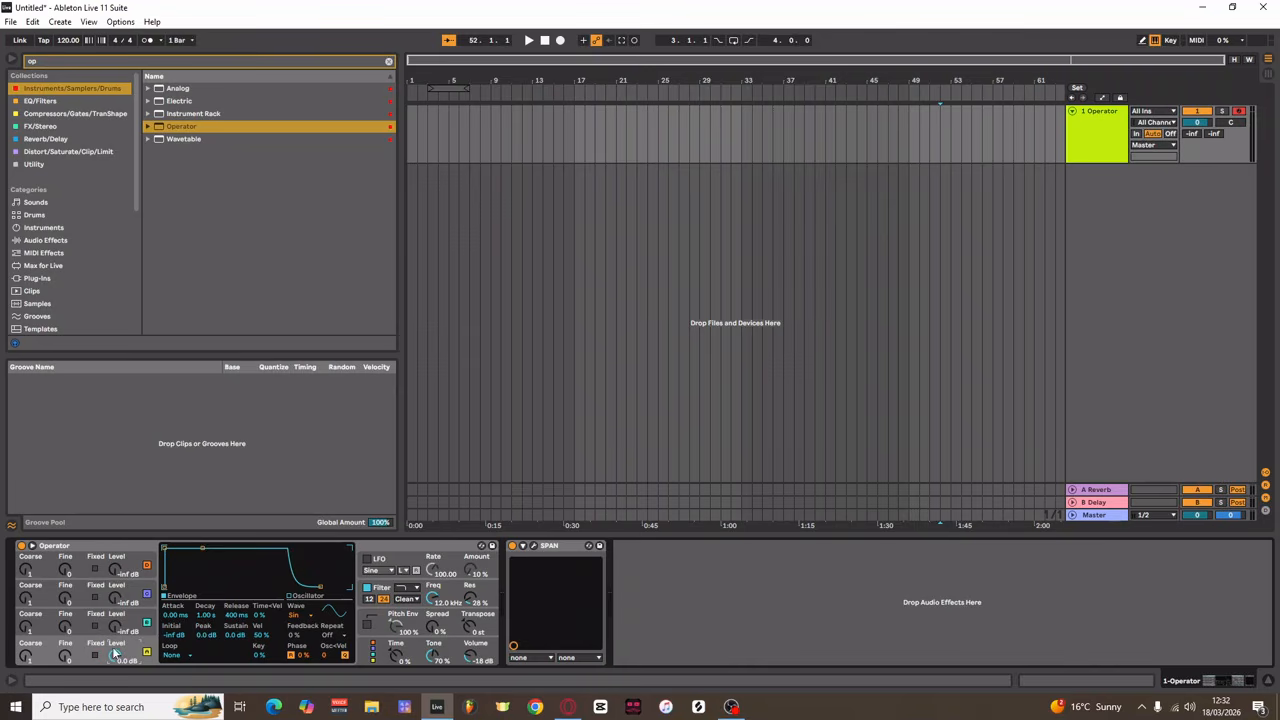
pyautogui.click(296, 615)
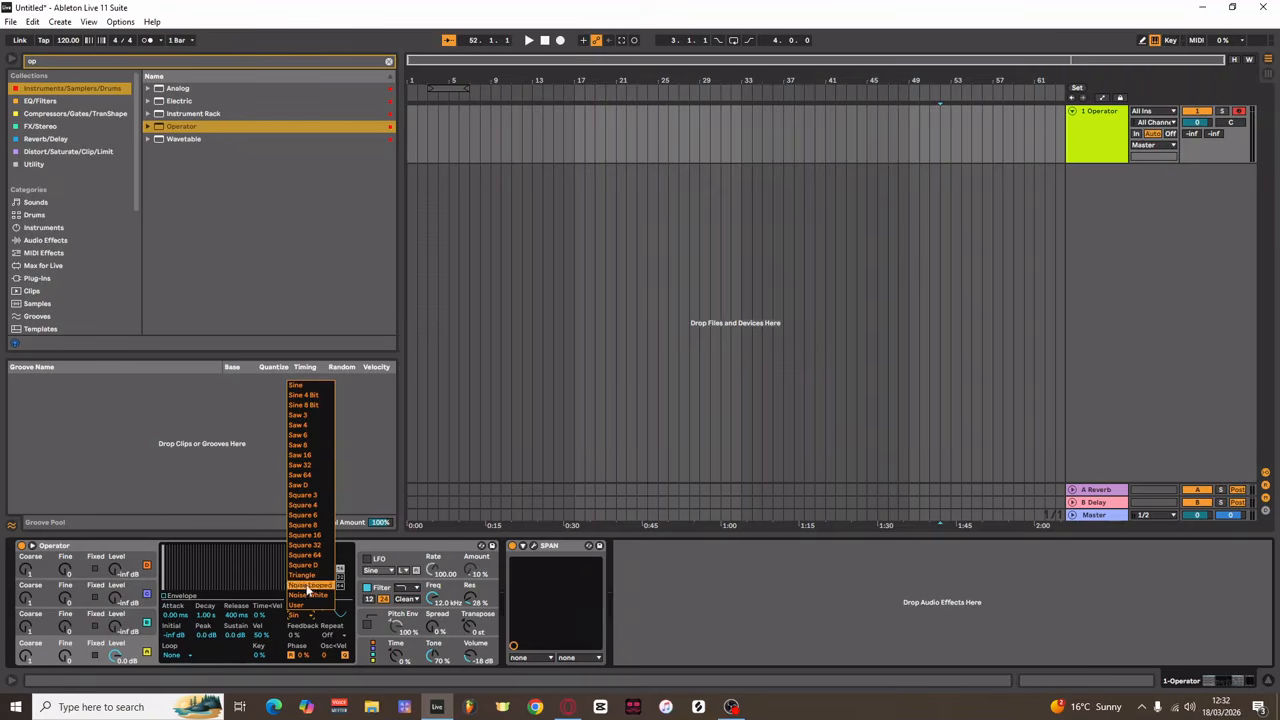
pyautogui.click(310, 565)
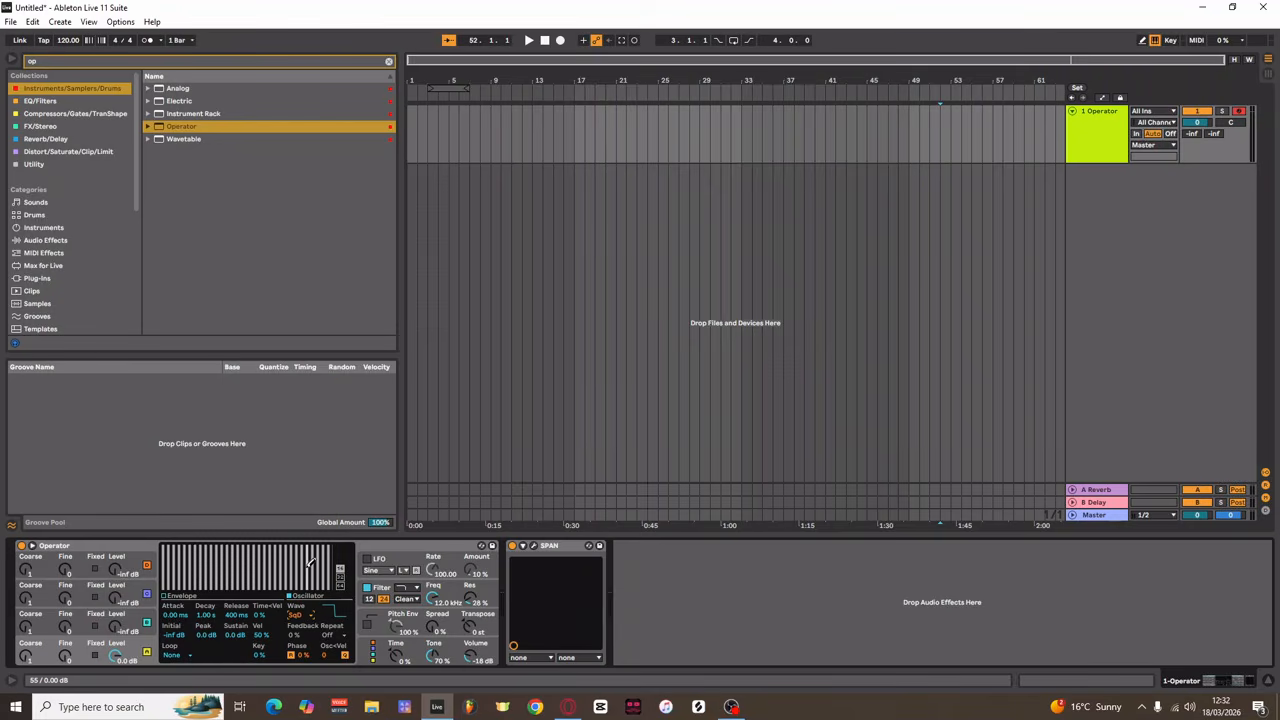
pyautogui.press('a')
pyautogui.press('z')
pyautogui.press('a')
pyautogui.click(165, 597)
pyautogui.moveTo(174, 624)
pyautogui.mouseDown()
pyautogui.moveTo(174, 560)
pyautogui.moveTo(174, 622)
pyautogui.mouseUp()
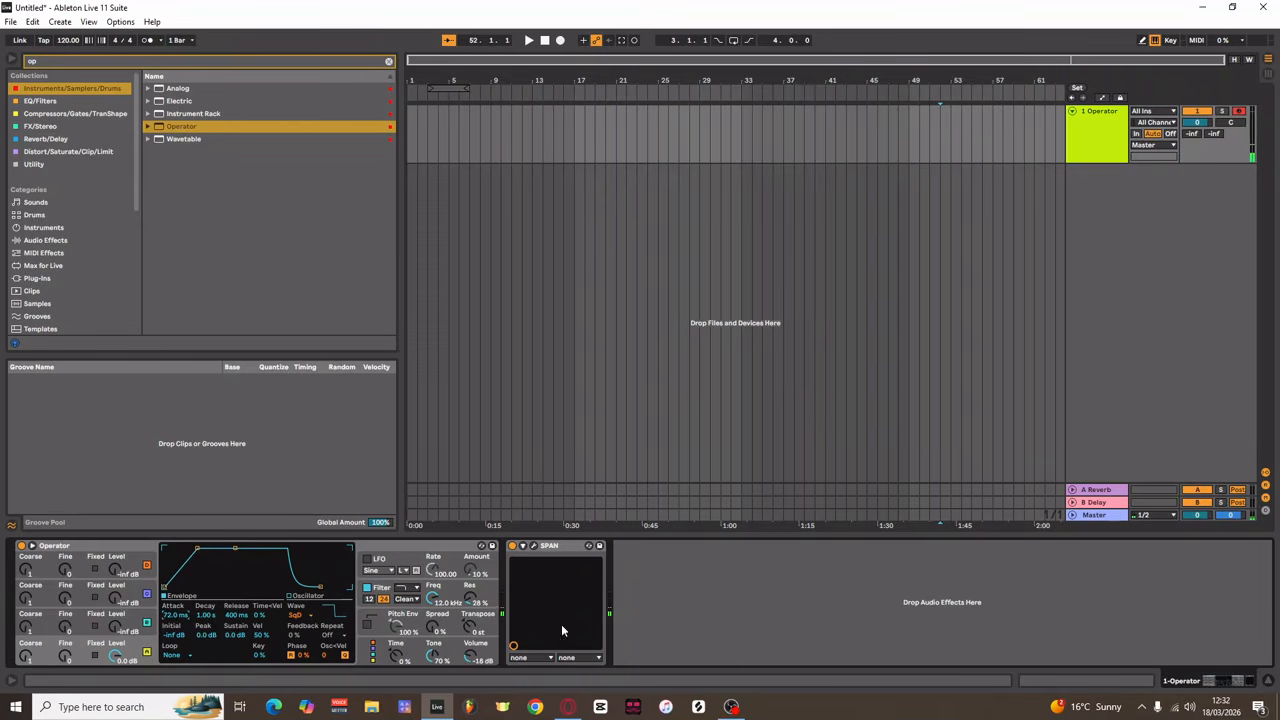
# Lower Operator's filter cutoff frequency to 839 Hz
pyautogui.click(446, 599)
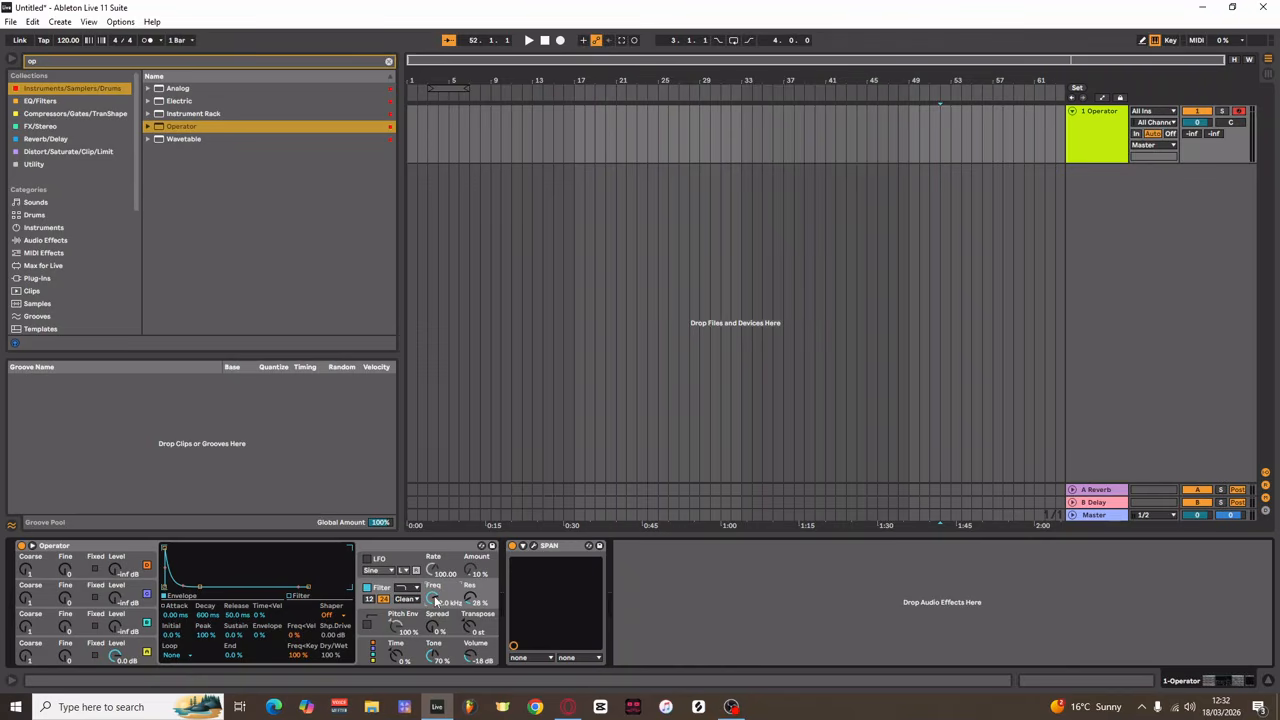
pyautogui.click(290, 597)
pyautogui.moveTo(430, 599)
pyautogui.mouseDown()
pyautogui.moveTo(430, 635)
pyautogui.moveTo(430, 583)
pyautogui.mouseUp()
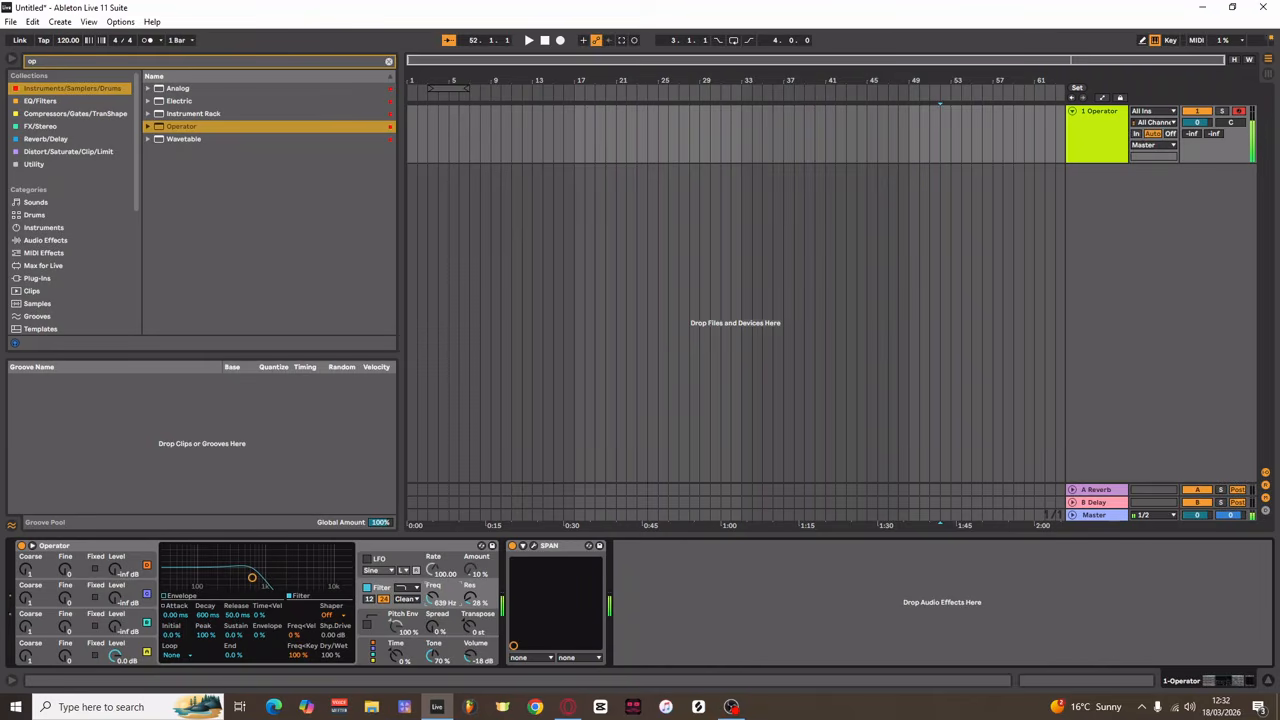
# Set the filter envelope amount to 44% and raise the filter resonance to 56%
pyautogui.click(259, 637)
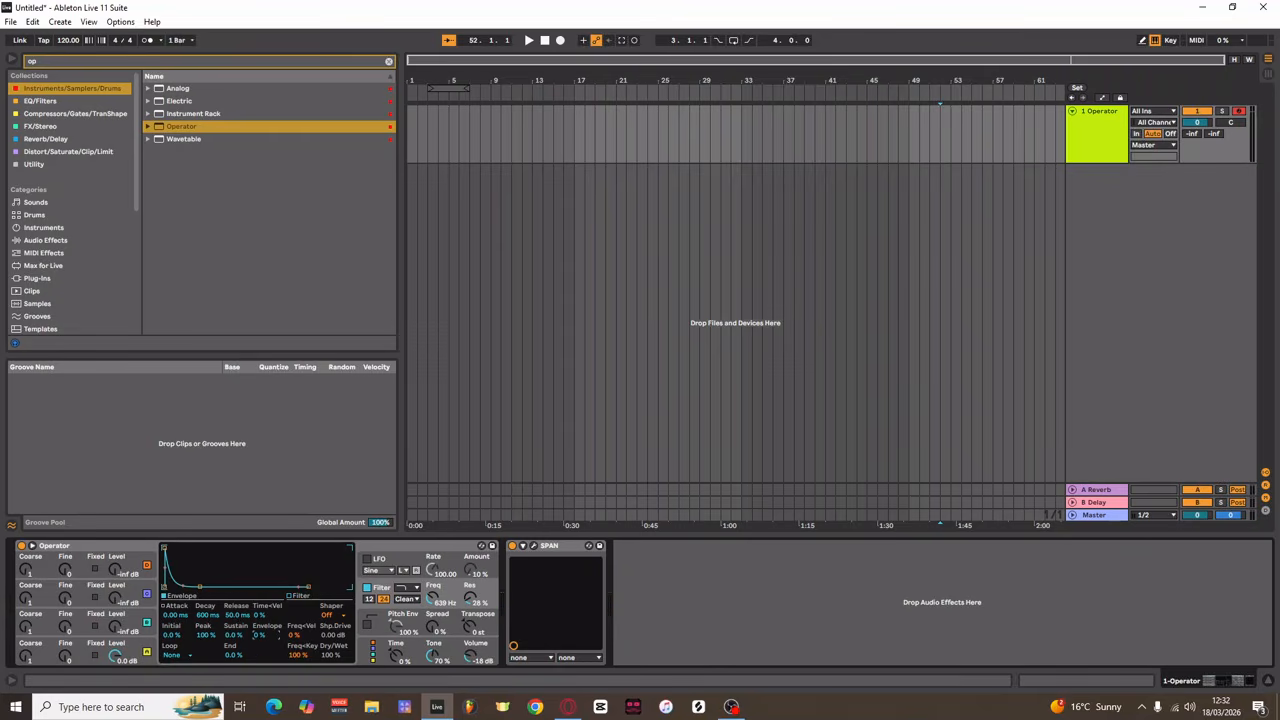
pyautogui.moveTo(259, 635); pyautogui.dragTo(259, 620)
pyautogui.moveTo(259, 637); pyautogui.dragTo(206, 620)
pyautogui.moveTo(470, 598); pyautogui.dragTo(470, 590)
# Shape the filter envelope with a 646 ms attack, 816 ms decay and 100% sustain, and reduce its amount to 37%
pyautogui.moveTo(174, 619); pyautogui.dragTo(174, 568)
pyautogui.moveTo(233, 635); pyautogui.dragTo(233, 588)
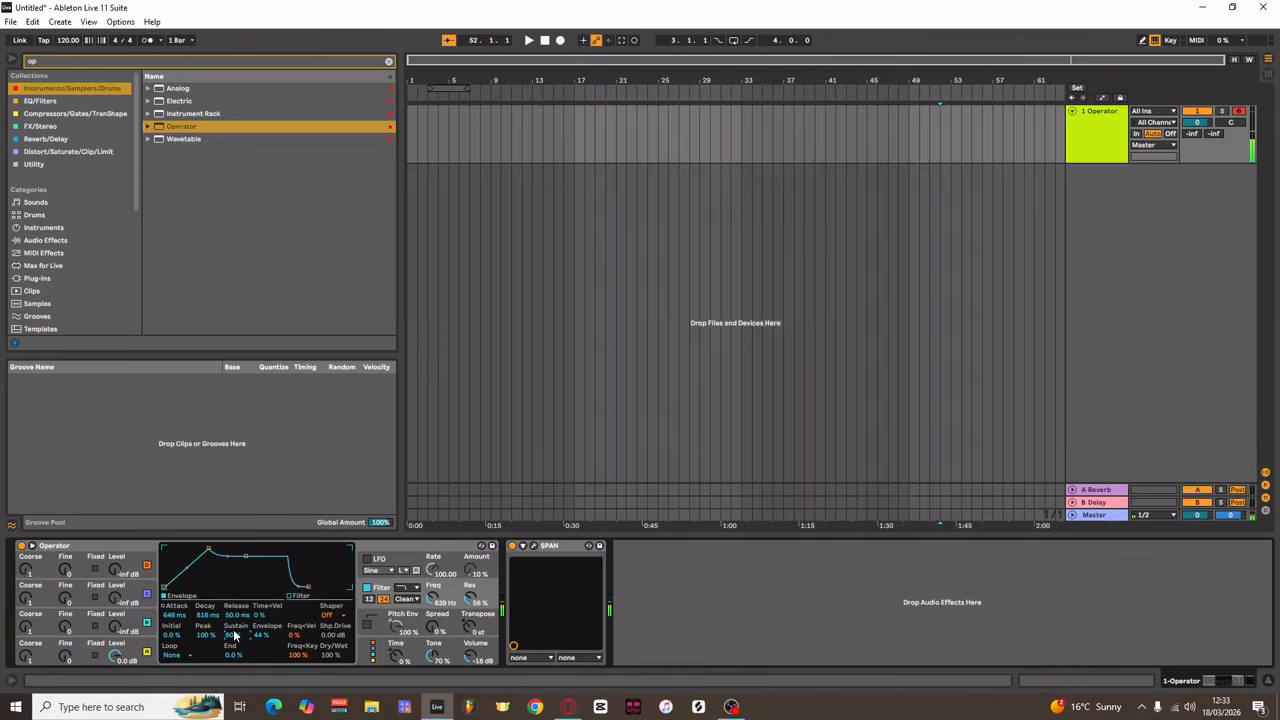
pyautogui.moveTo(234, 636); pyautogui.dragTo(234, 612)
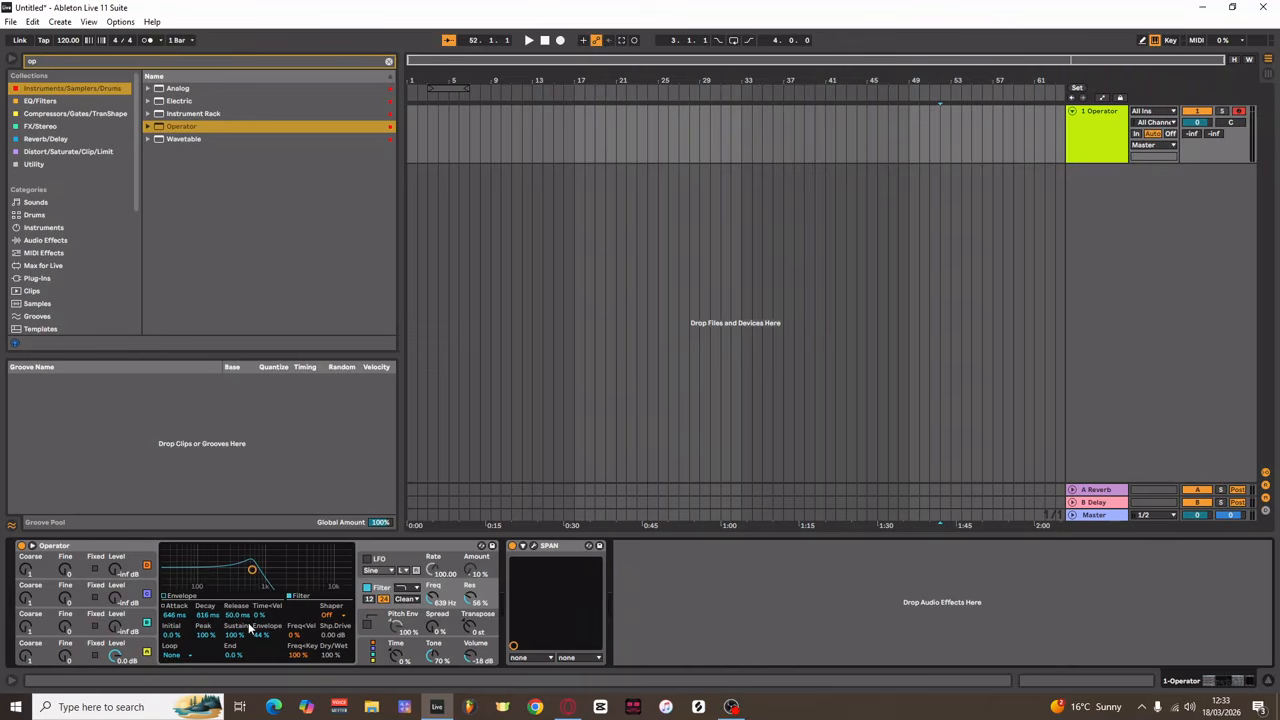
pyautogui.moveTo(262, 635); pyautogui.dragTo(262, 647)
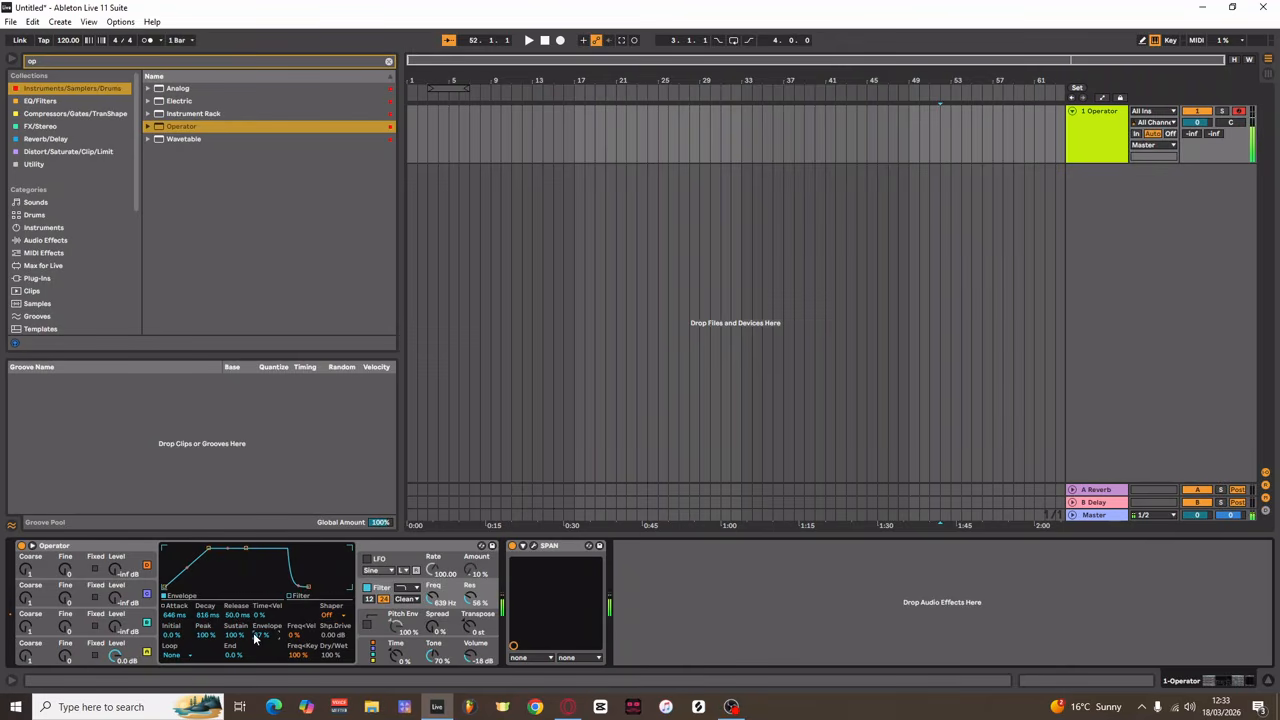
pyautogui.press('z')
# Drop the filter envelope's sustain to 0% and decay to 3.57 ms, and lower the filter frequency to 673 Hz
pyautogui.click(56, 590)
pyautogui.moveTo(234, 635); pyautogui.dragTo(234, 700)
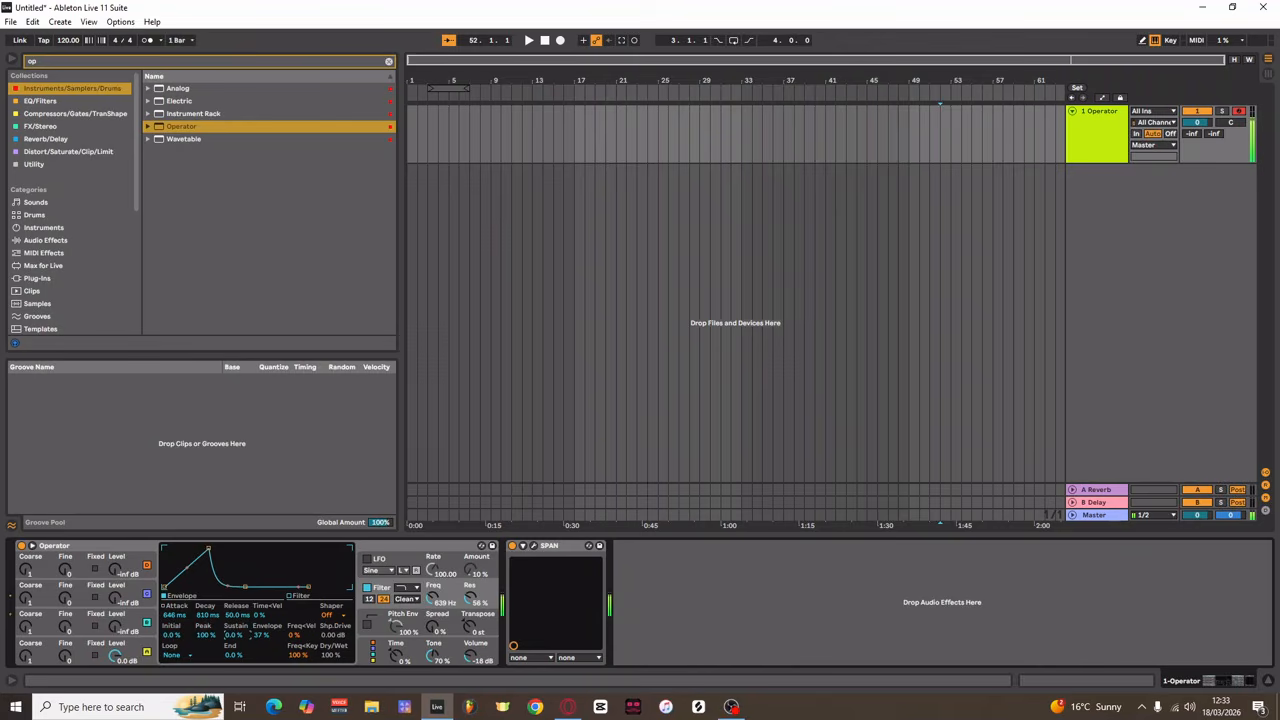
pyautogui.moveTo(207, 615); pyautogui.dragTo(219, 640)
pyautogui.press('z')
pyautogui.press('x')
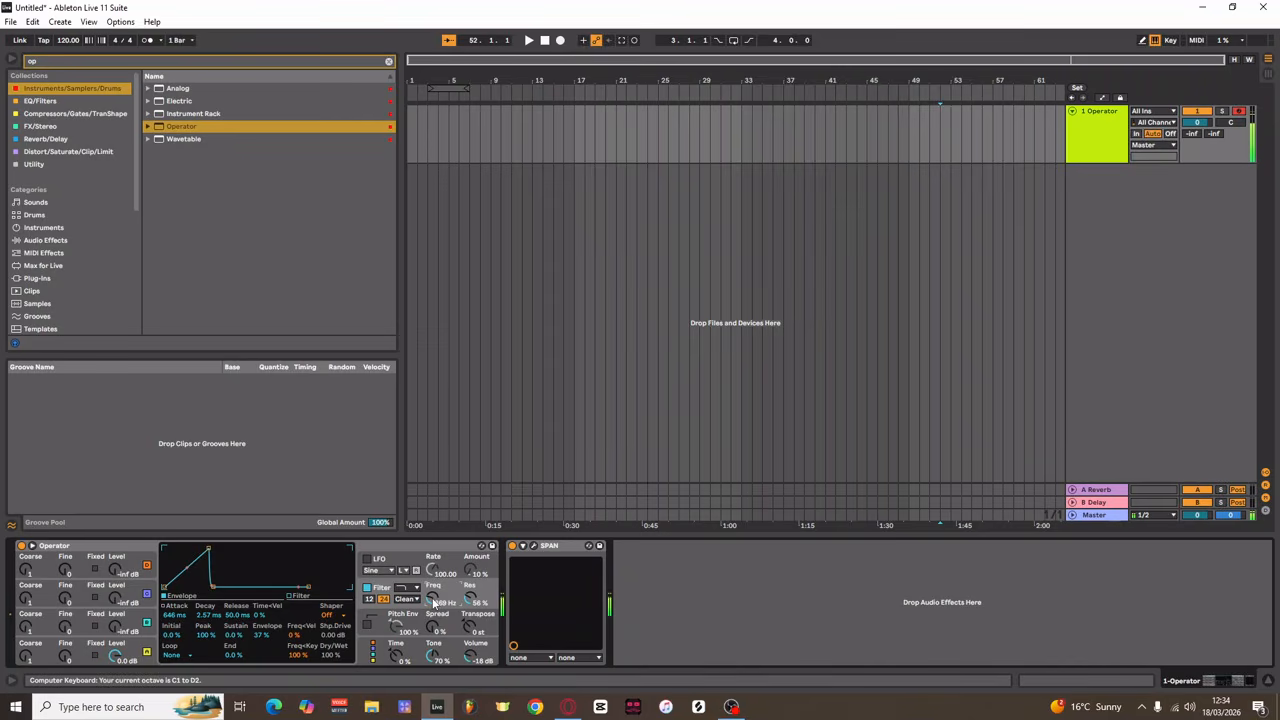
pyautogui.scroll(-3, 434, 602)
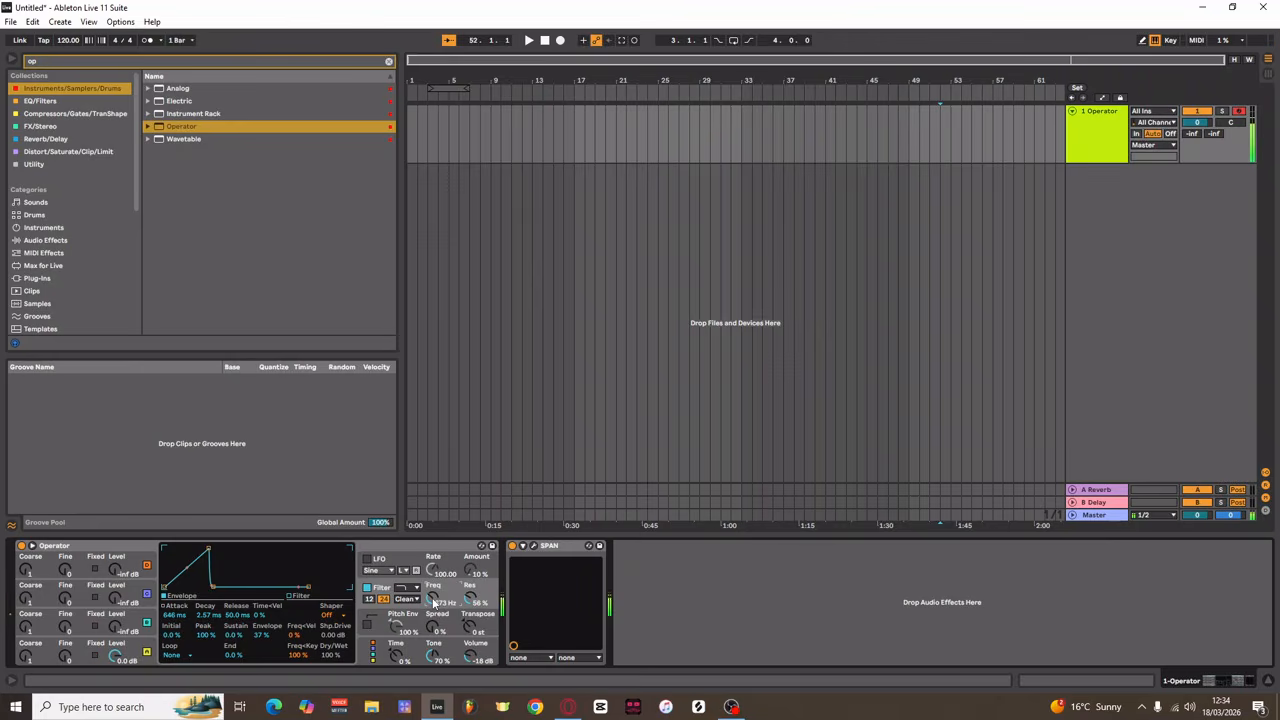
# Try the Sine 4 Bit waveform on oscillator A and settle on plain Sine
pyautogui.click(143, 646)
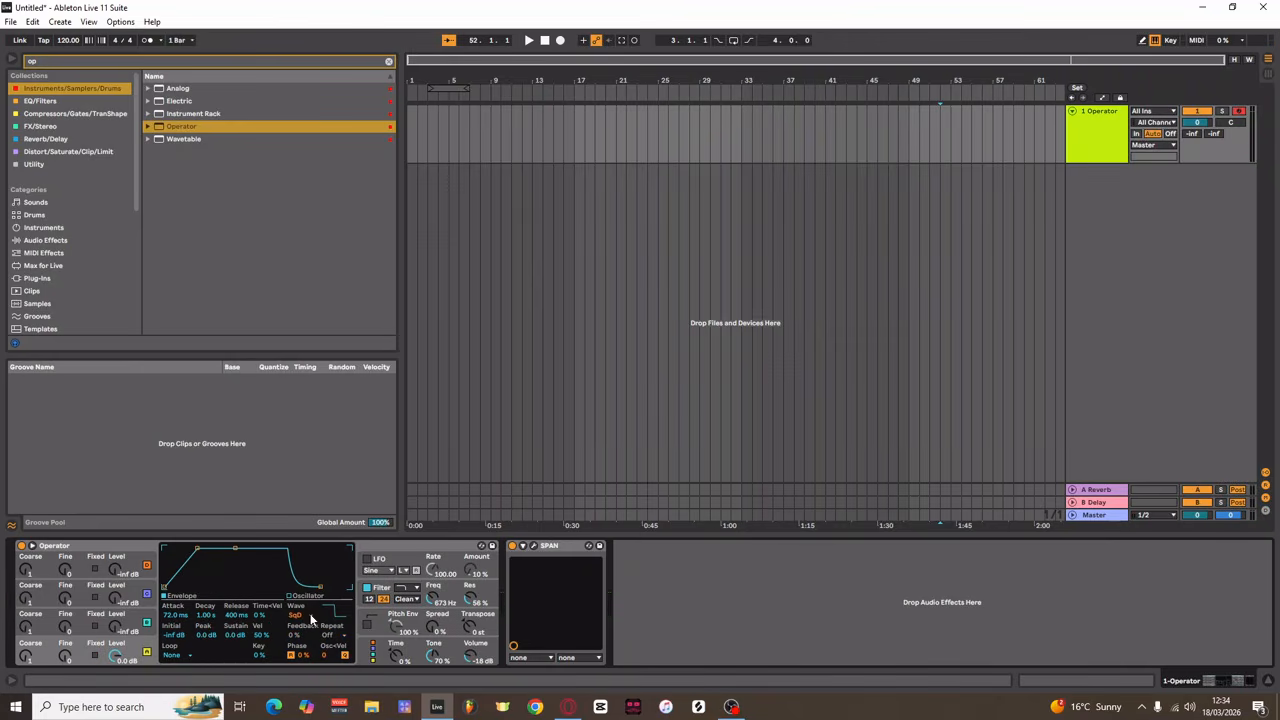
pyautogui.click(310, 619)
pyautogui.click(293, 392)
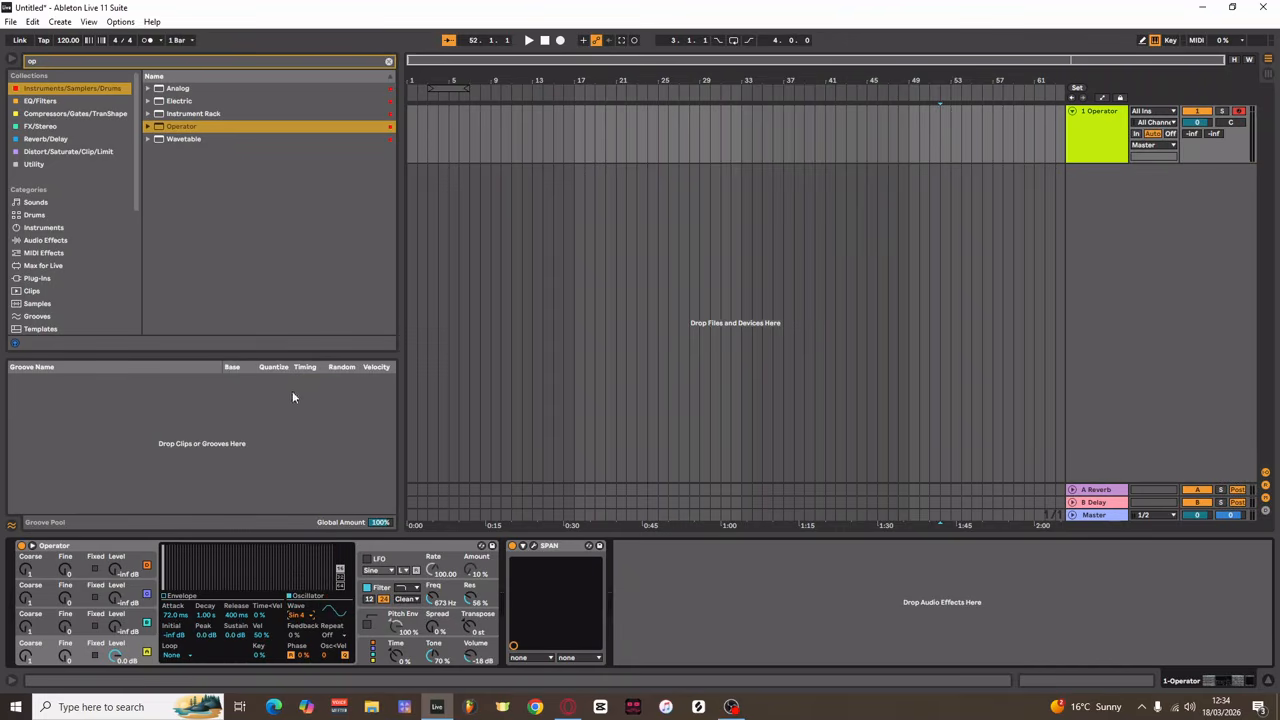
pyautogui.click(297, 611)
pyautogui.click(300, 387)
pyautogui.click(292, 617)
pyautogui.click(304, 385)
# Set oscillator B's coarse tuning to 4 and raise its level to -23 dB
pyautogui.click(93, 622)
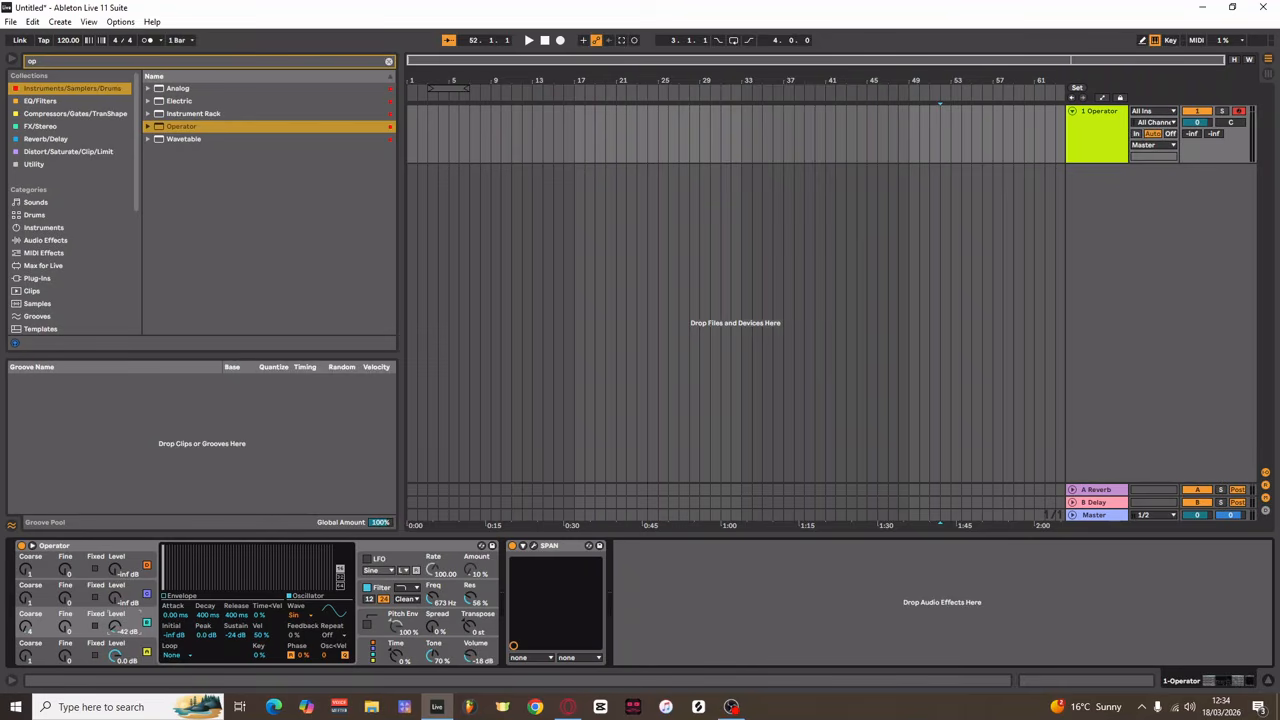
pyautogui.moveTo(115, 627); pyautogui.dragTo(115, 621)
pyautogui.moveTo(112, 626); pyautogui.dragTo(116, 622)
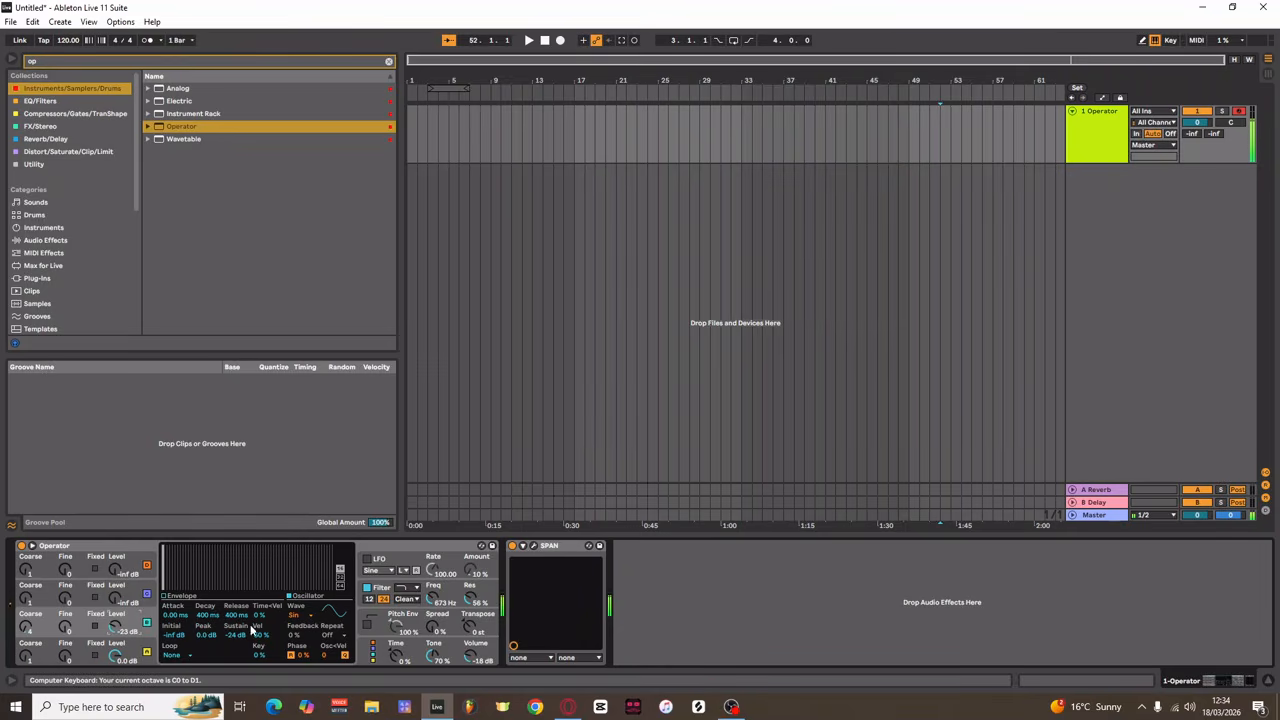
# Set the filter frequency to 365 Hz and envelope amount to 42%, and adjust oscillator B's level to -9.5 dB
pyautogui.moveTo(430, 600); pyautogui.dragTo(430, 625)
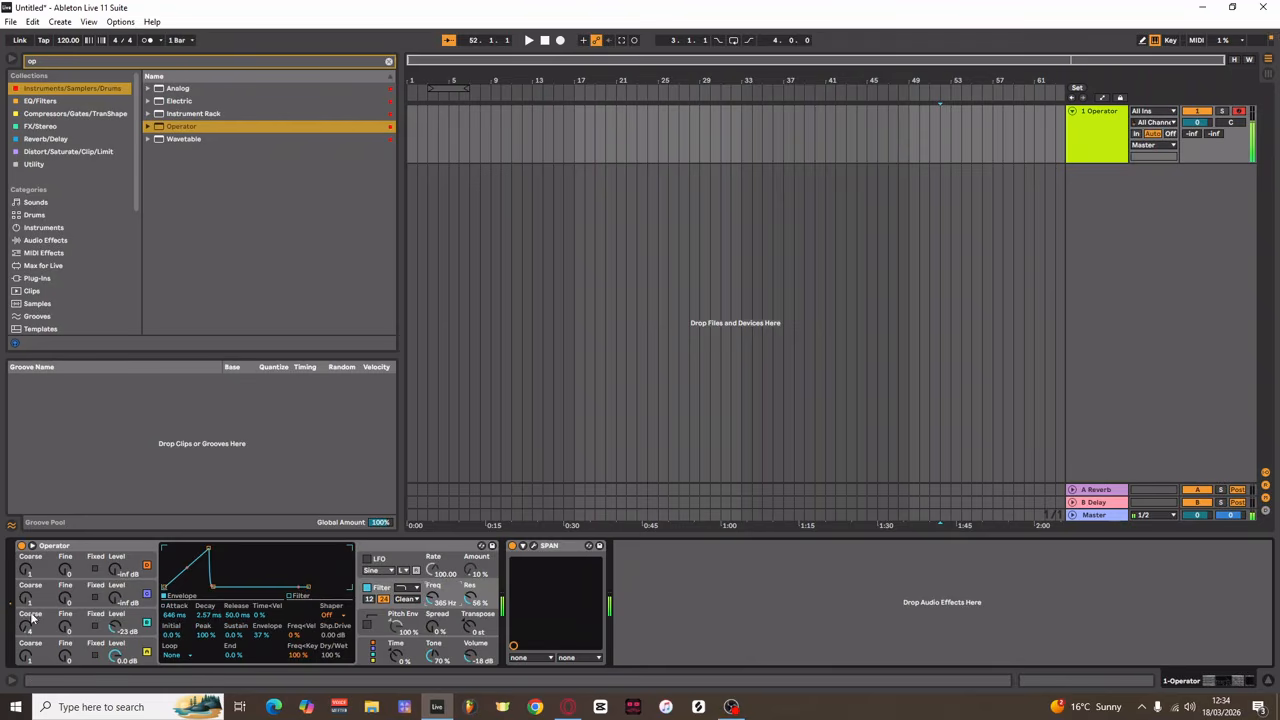
pyautogui.moveTo(114, 631); pyautogui.dragTo(115, 624)
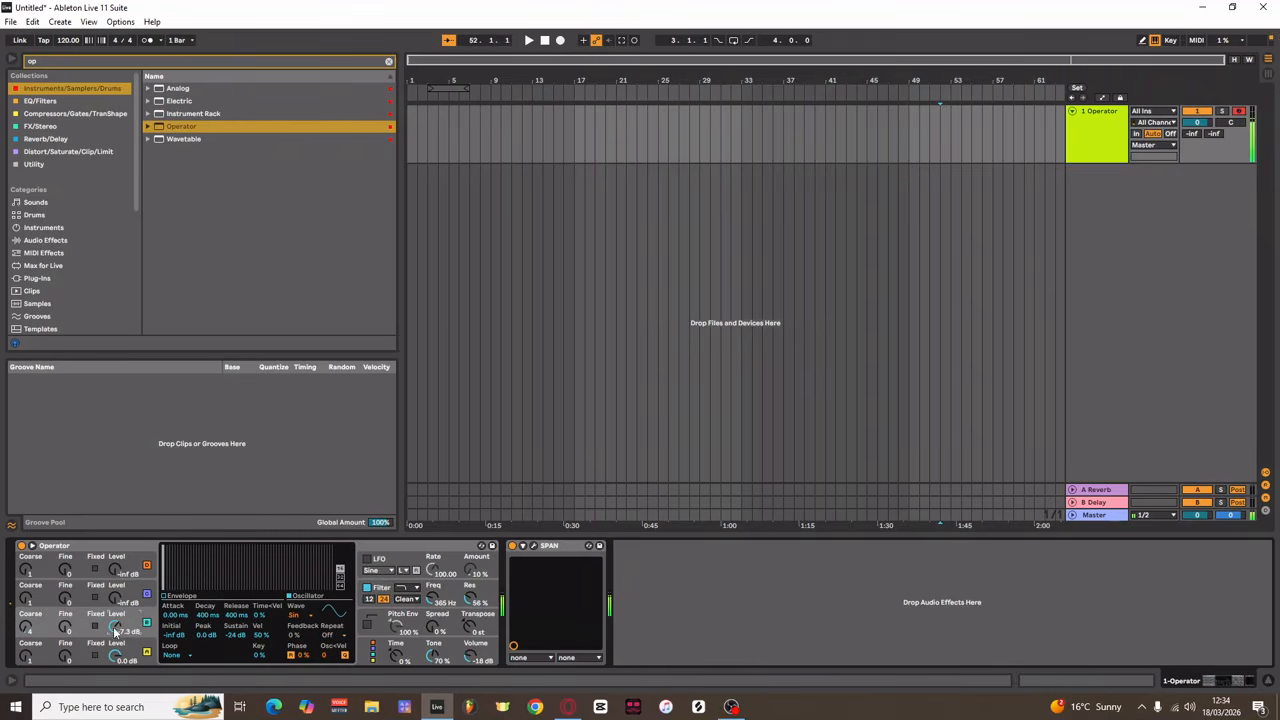
pyautogui.click(452, 592)
pyautogui.moveTo(262, 635); pyautogui.dragTo(262, 628)
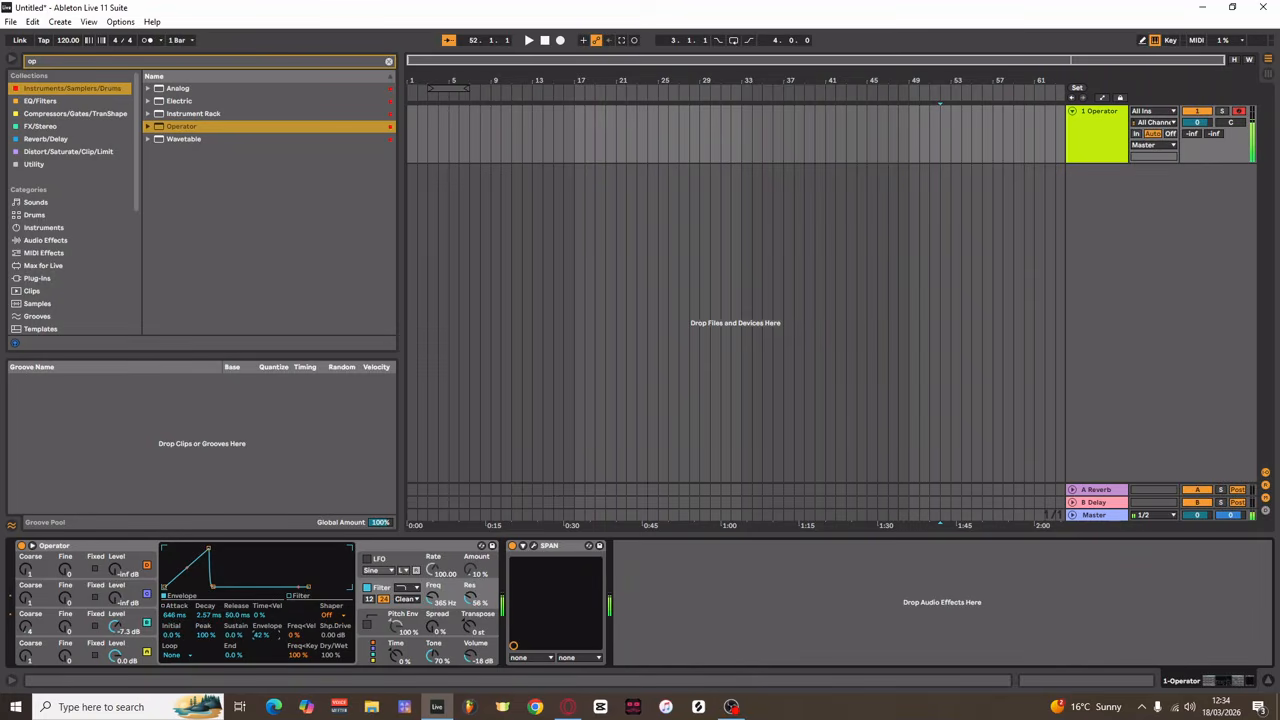
pyautogui.moveTo(115, 627); pyautogui.dragTo(115, 634)
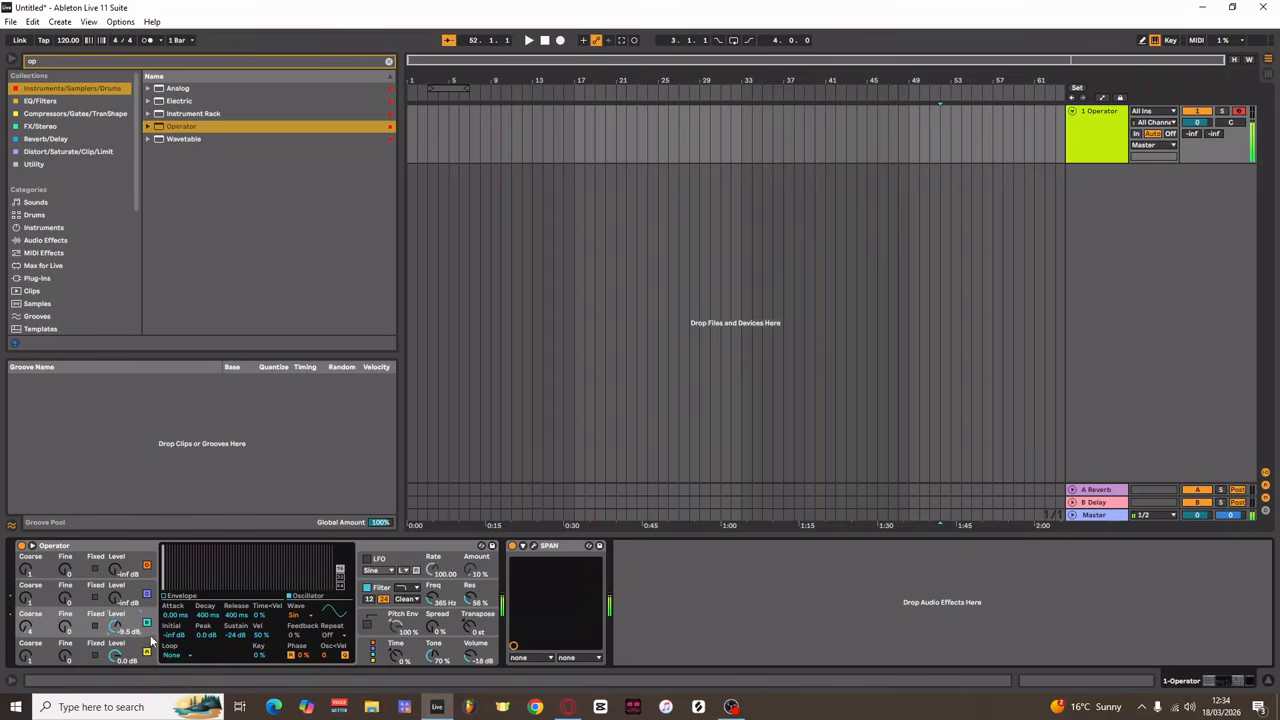
# Shorten the filter envelope's attack to 401 ms and oscillator A's attack to 0 ms
pyautogui.click(442, 599)
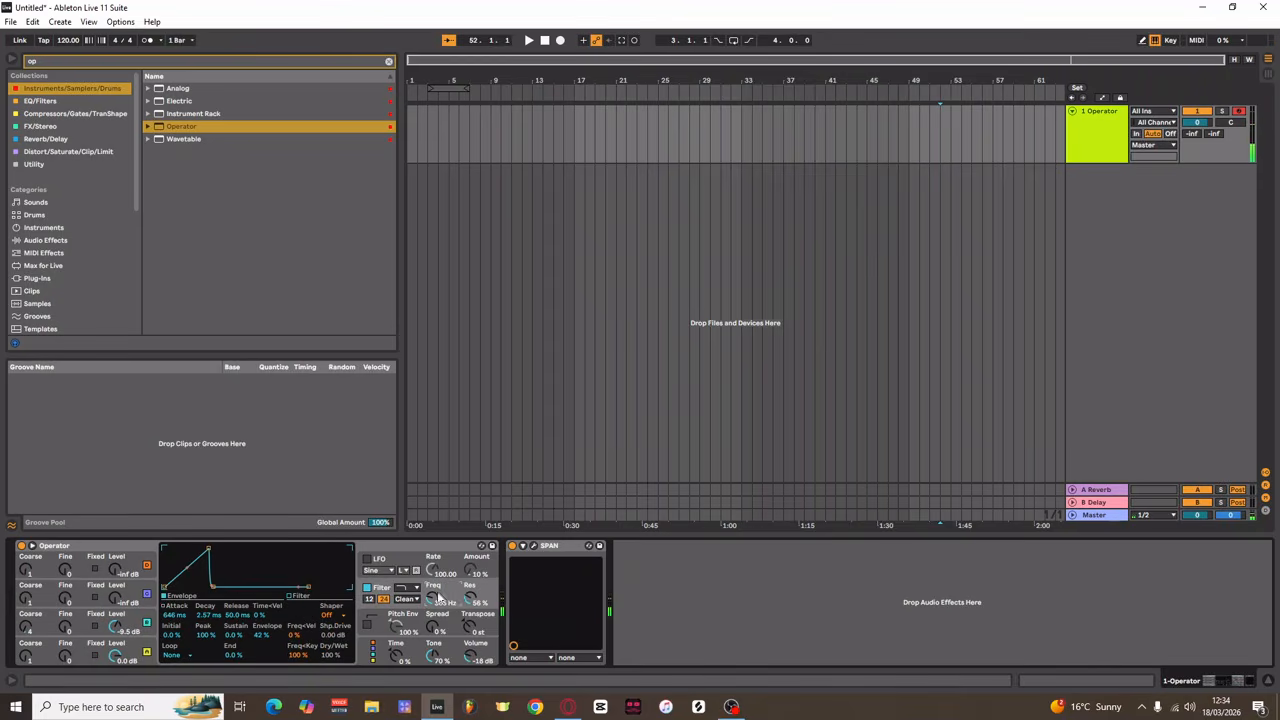
pyautogui.moveTo(174, 615); pyautogui.dragTo(174, 645)
pyautogui.click(140, 646)
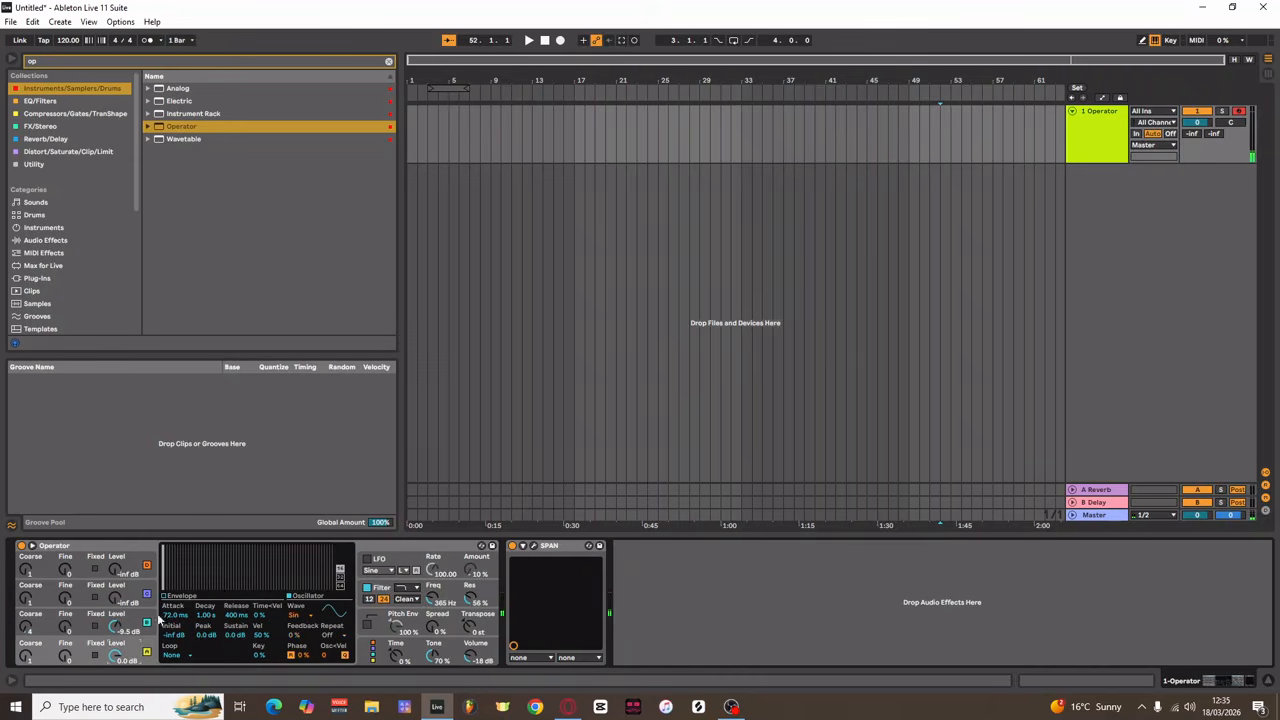
pyautogui.moveTo(170, 618); pyautogui.dragTo(170, 621)
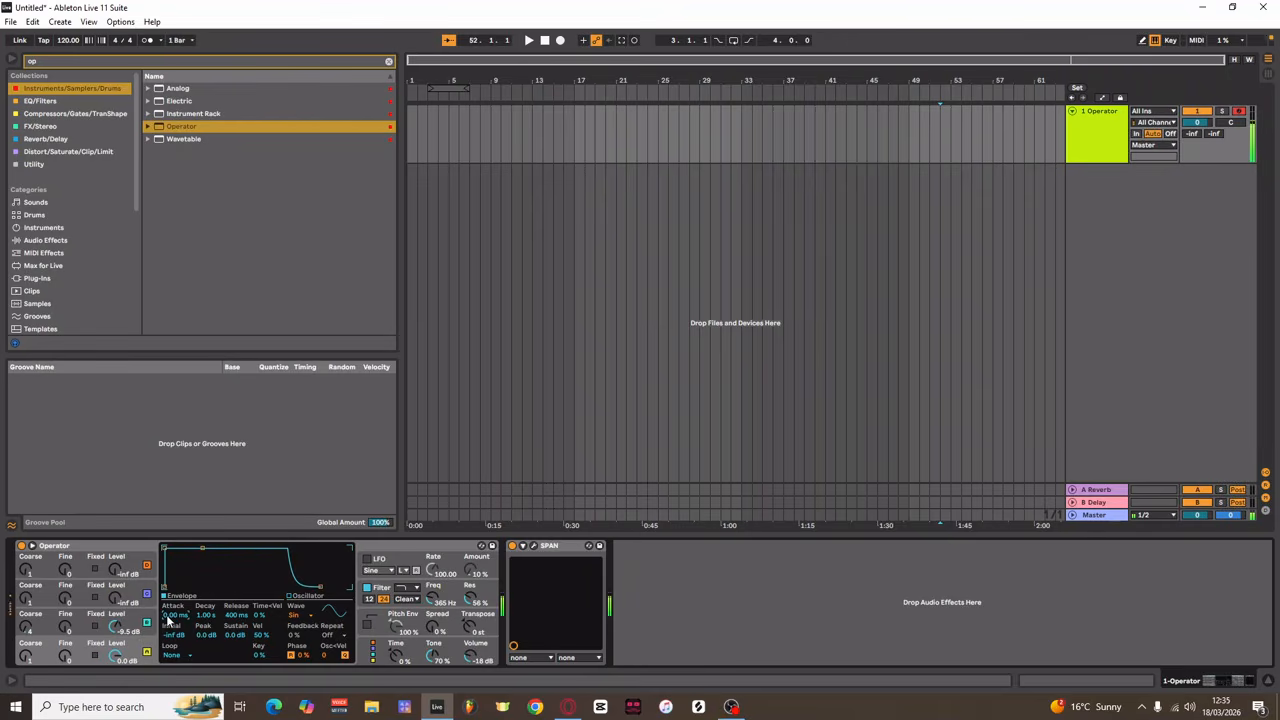
# Raise oscillator B's sustain to 0 dB and try out changes to its level and coarse tuning
pyautogui.click(130, 622)
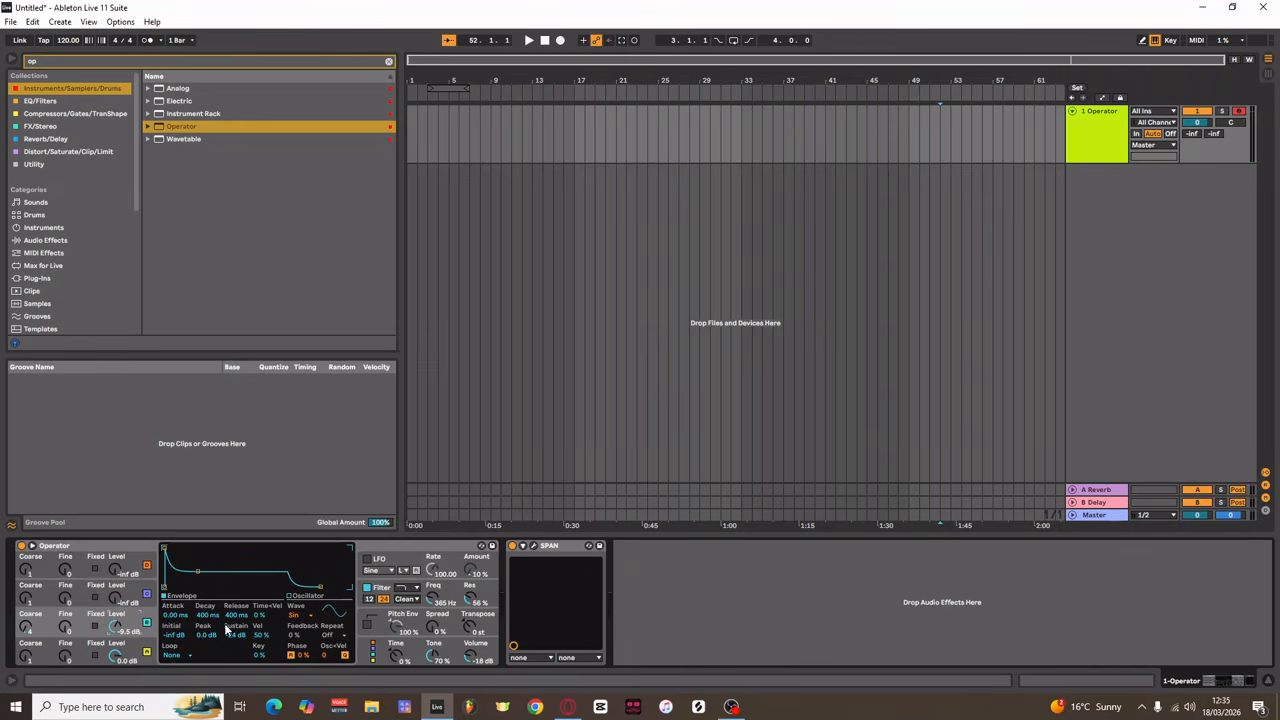
pyautogui.moveTo(230, 634); pyautogui.dragTo(230, 631)
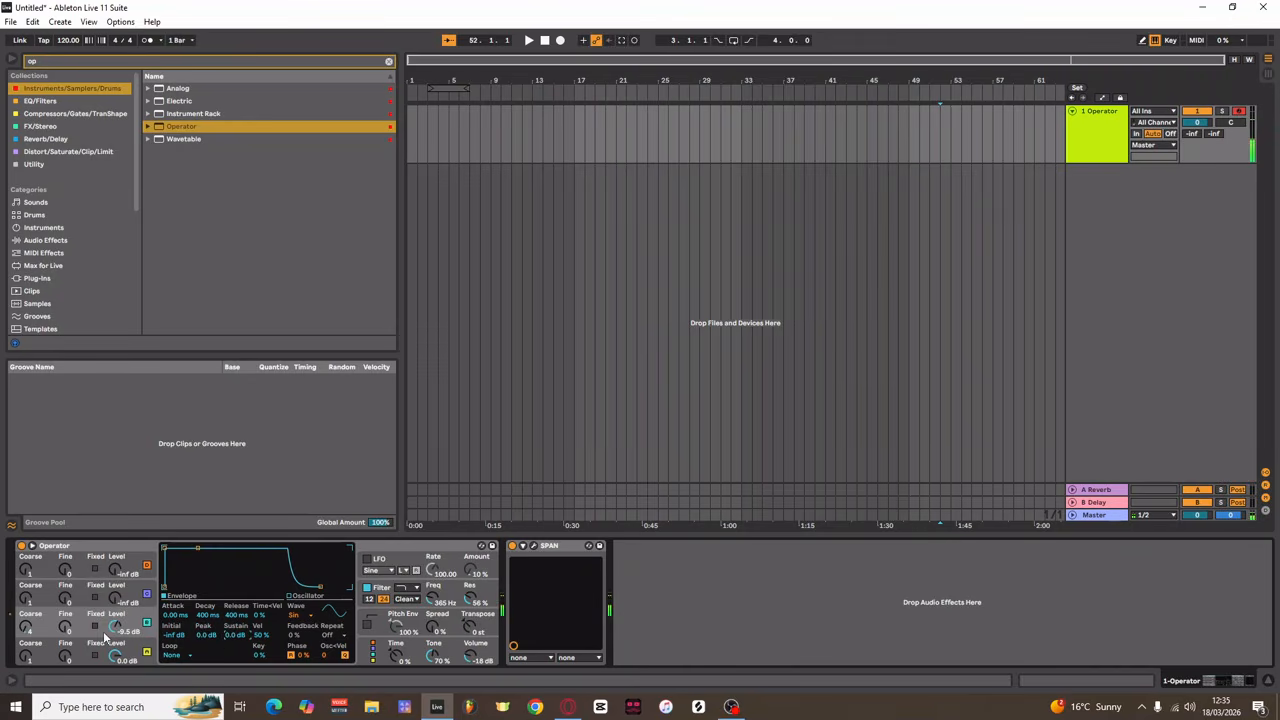
pyautogui.moveTo(115, 627)
pyautogui.mouseDown()
pyautogui.moveTo(115, 645)
pyautogui.moveTo(115, 618)
pyautogui.mouseUp()
pyautogui.moveTo(26, 627); pyautogui.dragTo(26, 618)
# Switch oscillator A's waveform back to Square D
pyautogui.click(140, 657)
pyautogui.click(300, 616)
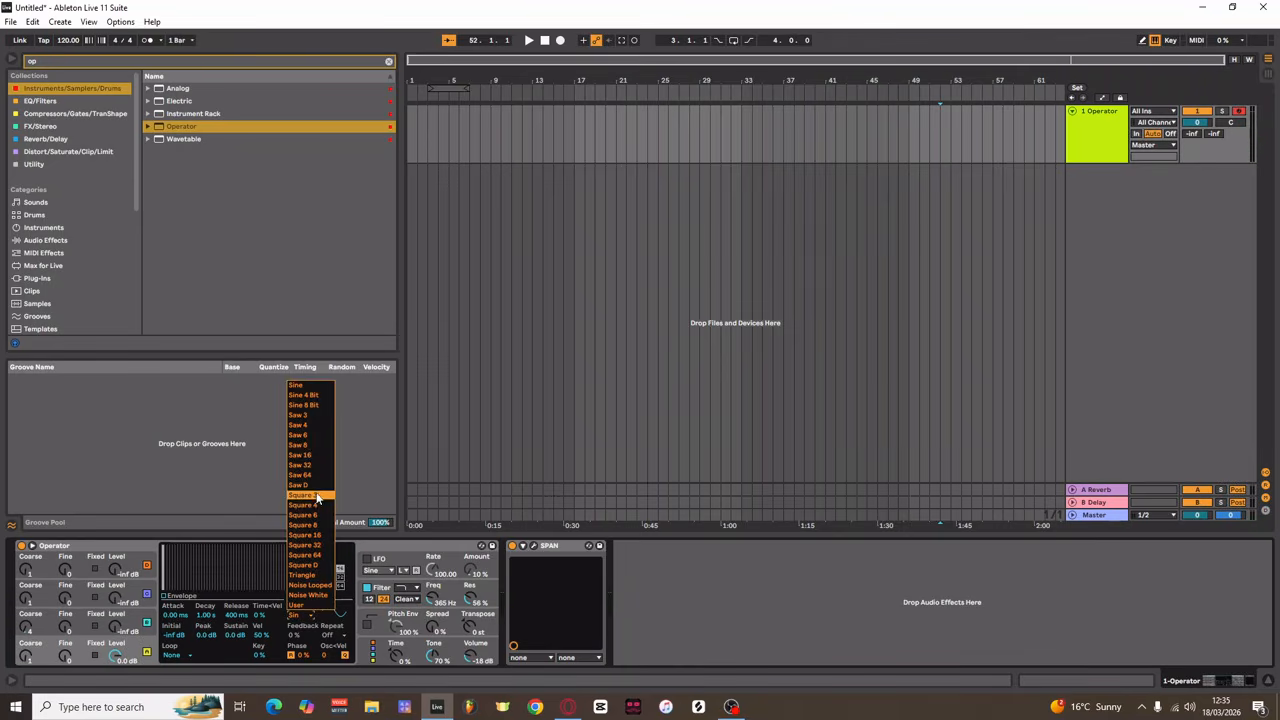
pyautogui.click(316, 564)
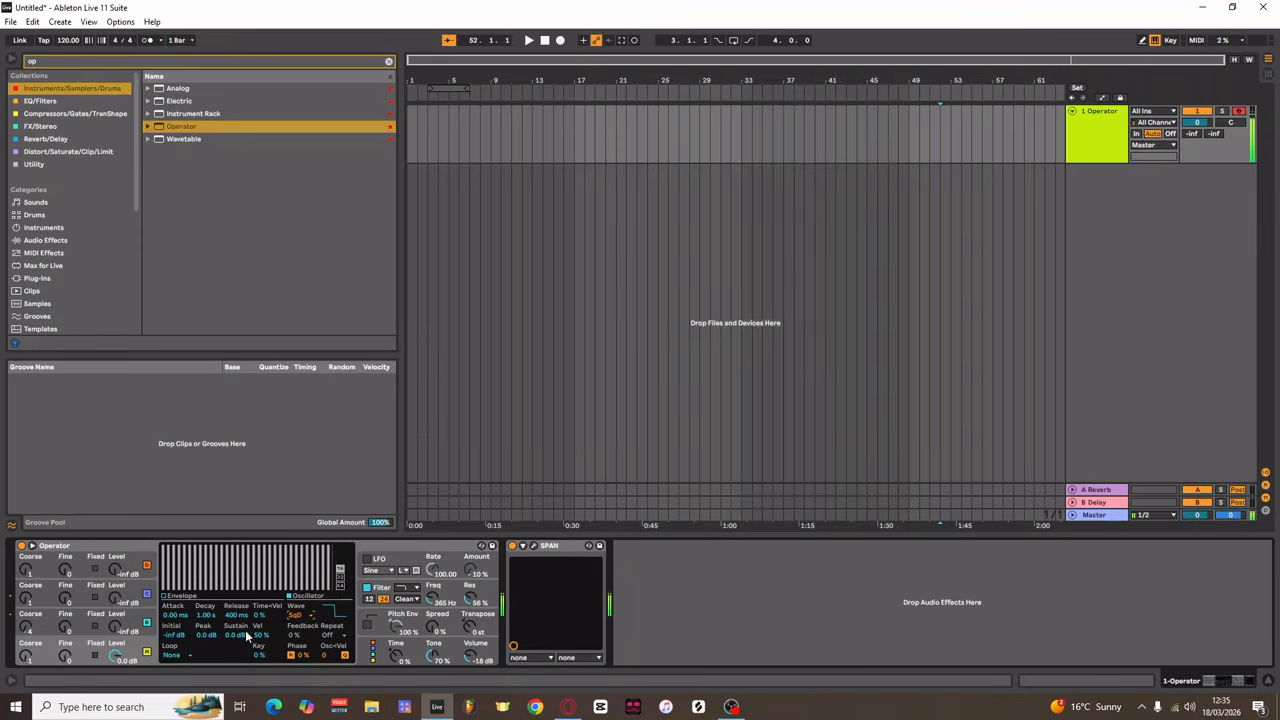
# Set the filter envelope's sustain to 100% and amount to 43%, and lower the computer keyboard by one octave
pyautogui.click(443, 594)
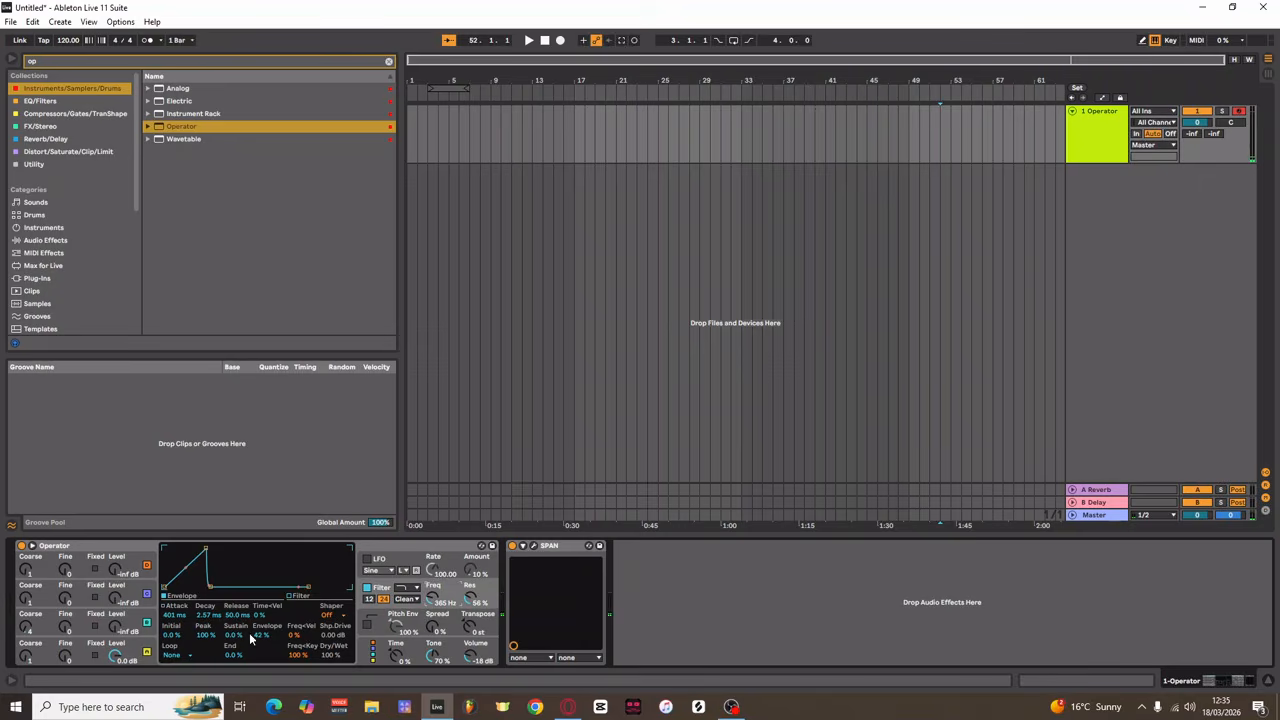
pyautogui.moveTo(250, 640); pyautogui.dragTo(233, 600)
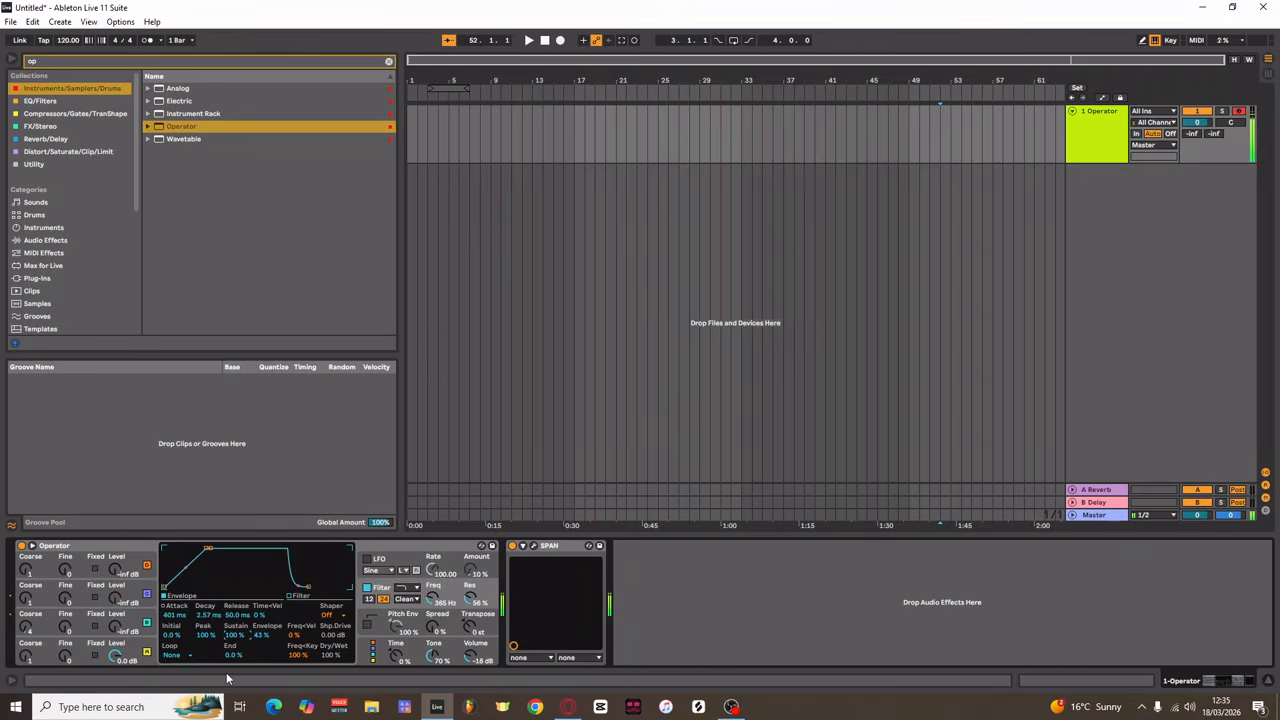
pyautogui.press('z')
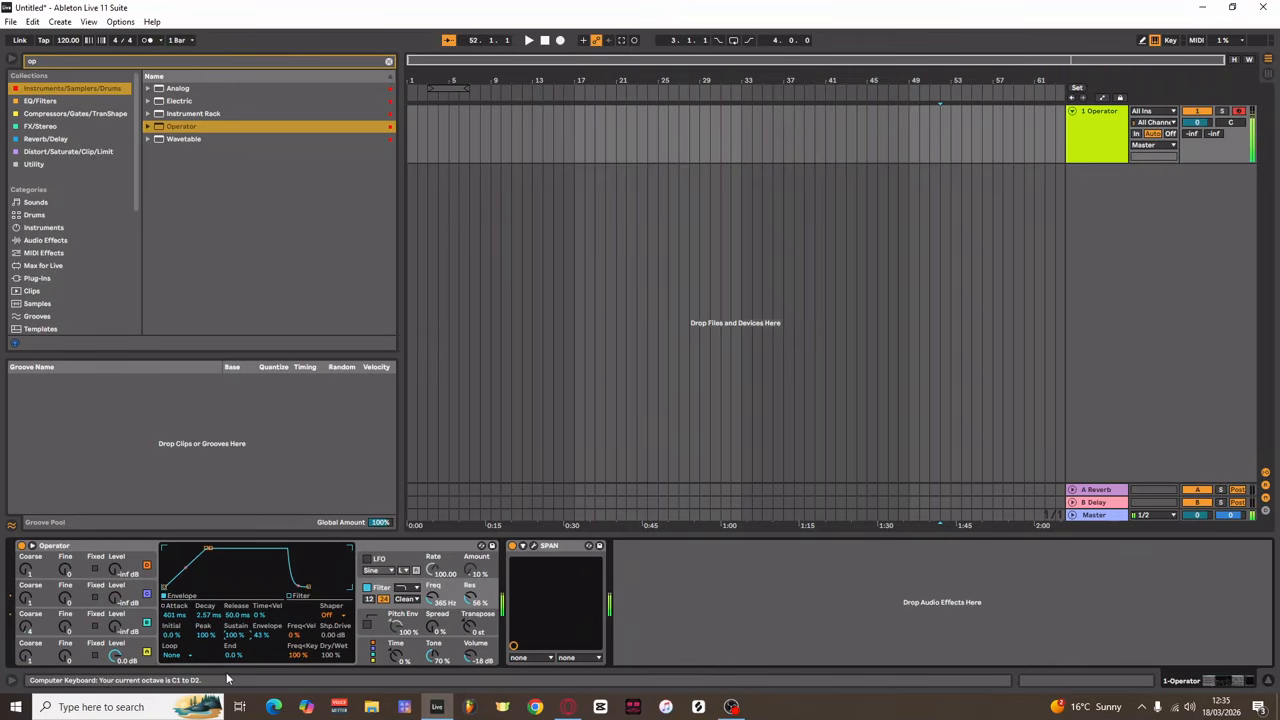